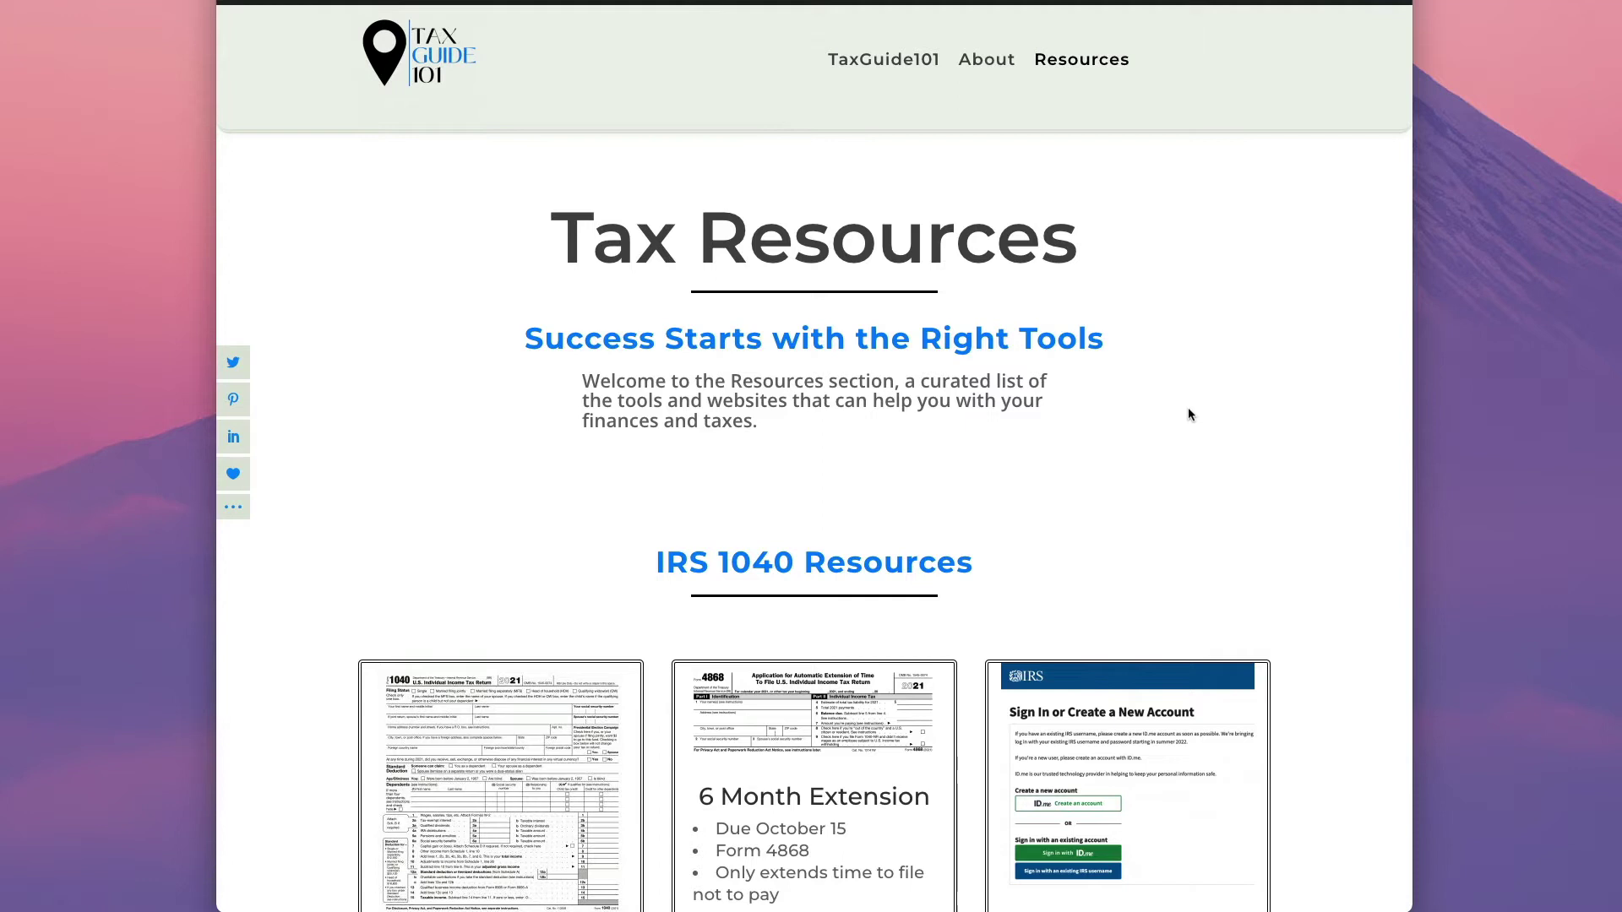
- Make the browser window slightly narrower and check how the Tax Resources page reflows
{"action": "scroll", "coordinate": [1232, 470], "scroll_direction": "down", "scroll_amount": 1}
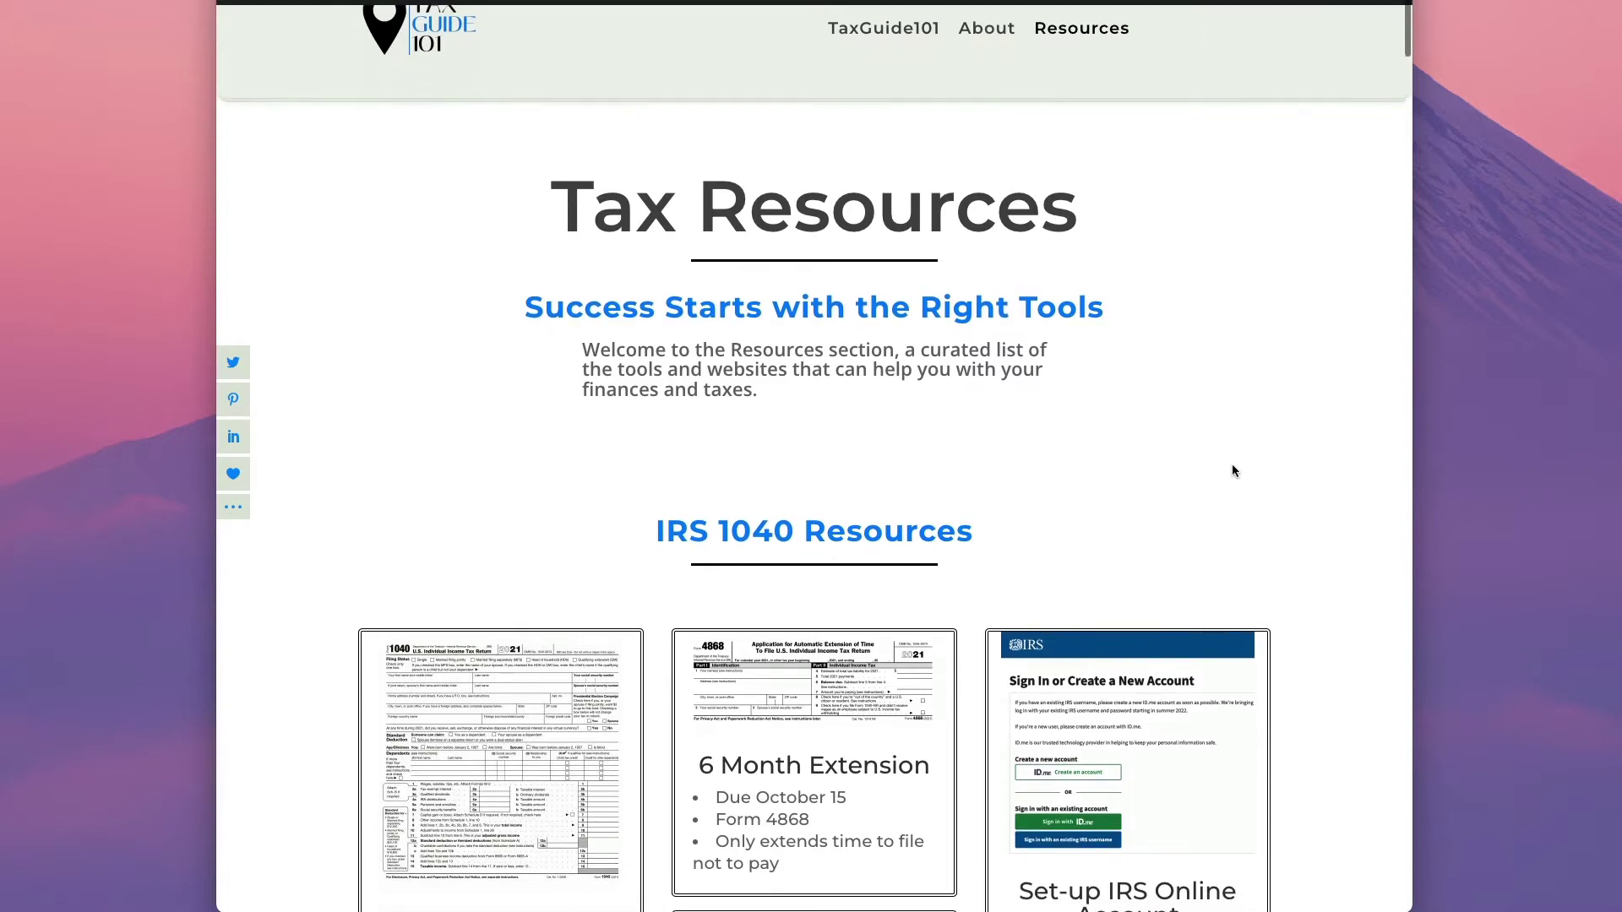
{"action": "scroll", "coordinate": [1231, 471], "scroll_direction": "up", "scroll_amount": 2}
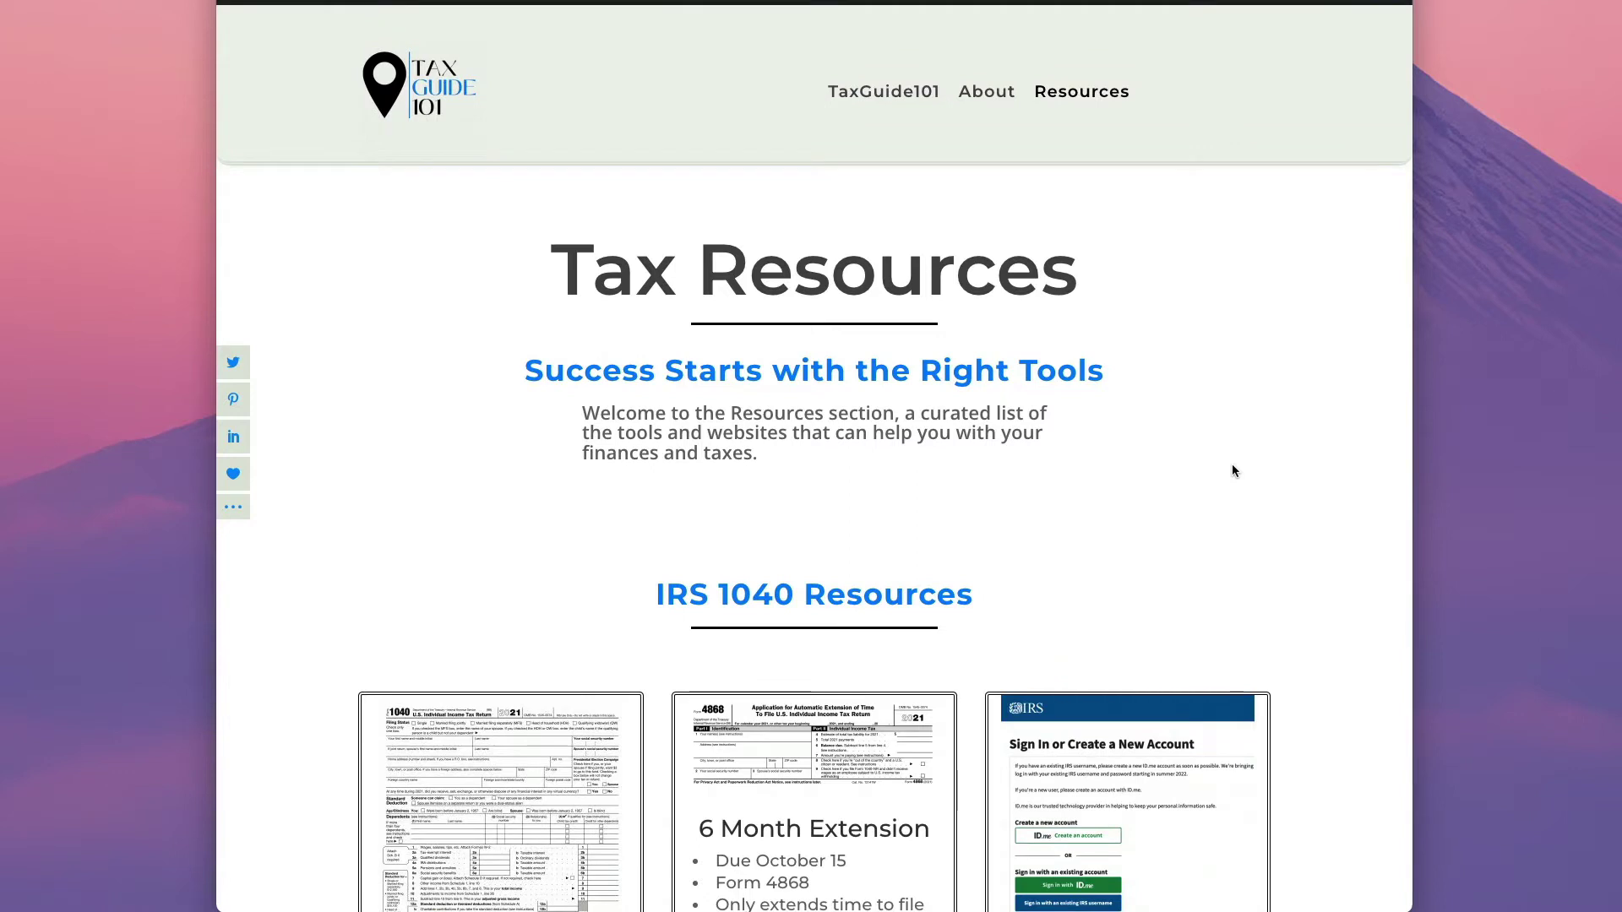
{"action": "scroll", "coordinate": [1232, 471], "scroll_direction": "down", "scroll_amount": 1}
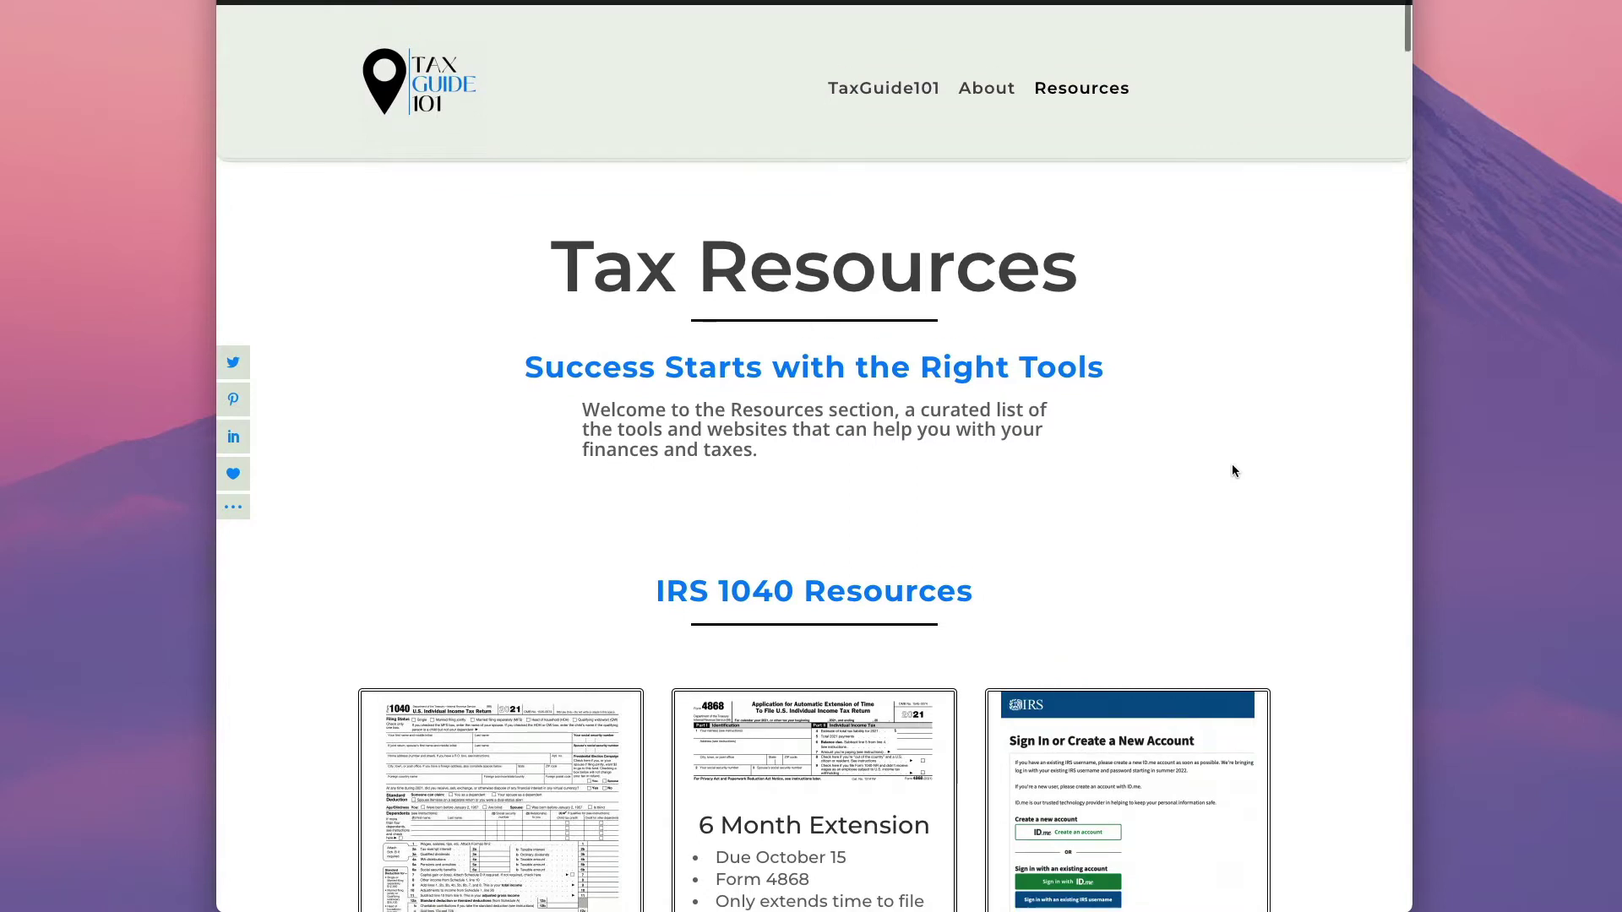
{"action": "scroll", "coordinate": [1231, 465], "scroll_direction": "down", "scroll_amount": 1}
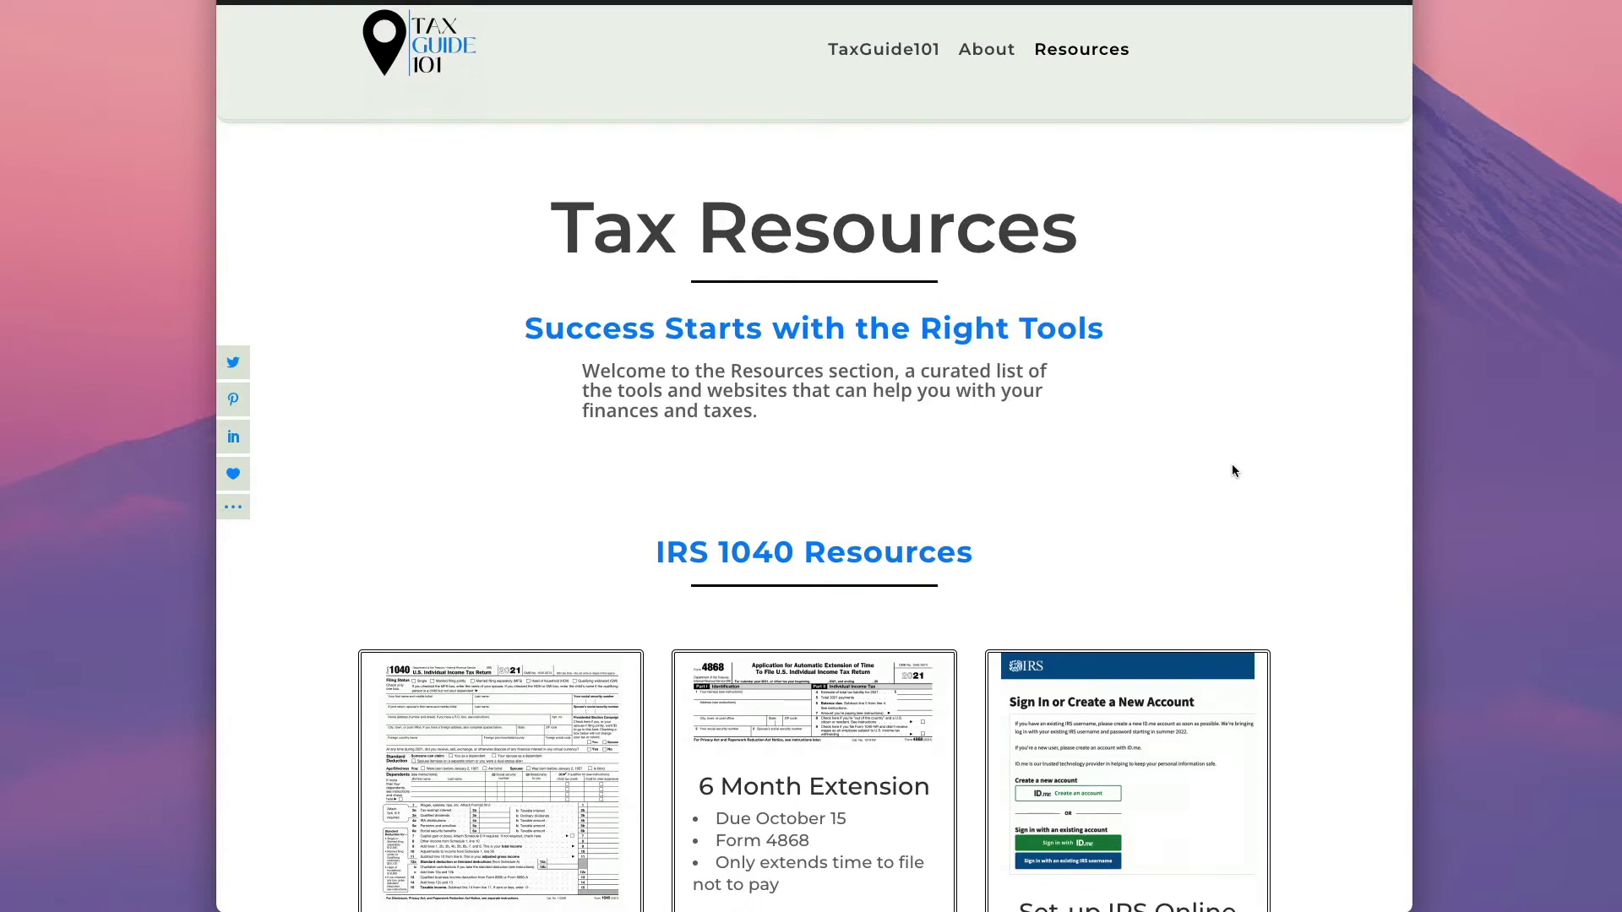
{"action": "scroll", "coordinate": [1232, 465], "scroll_direction": "up", "scroll_amount": 2}
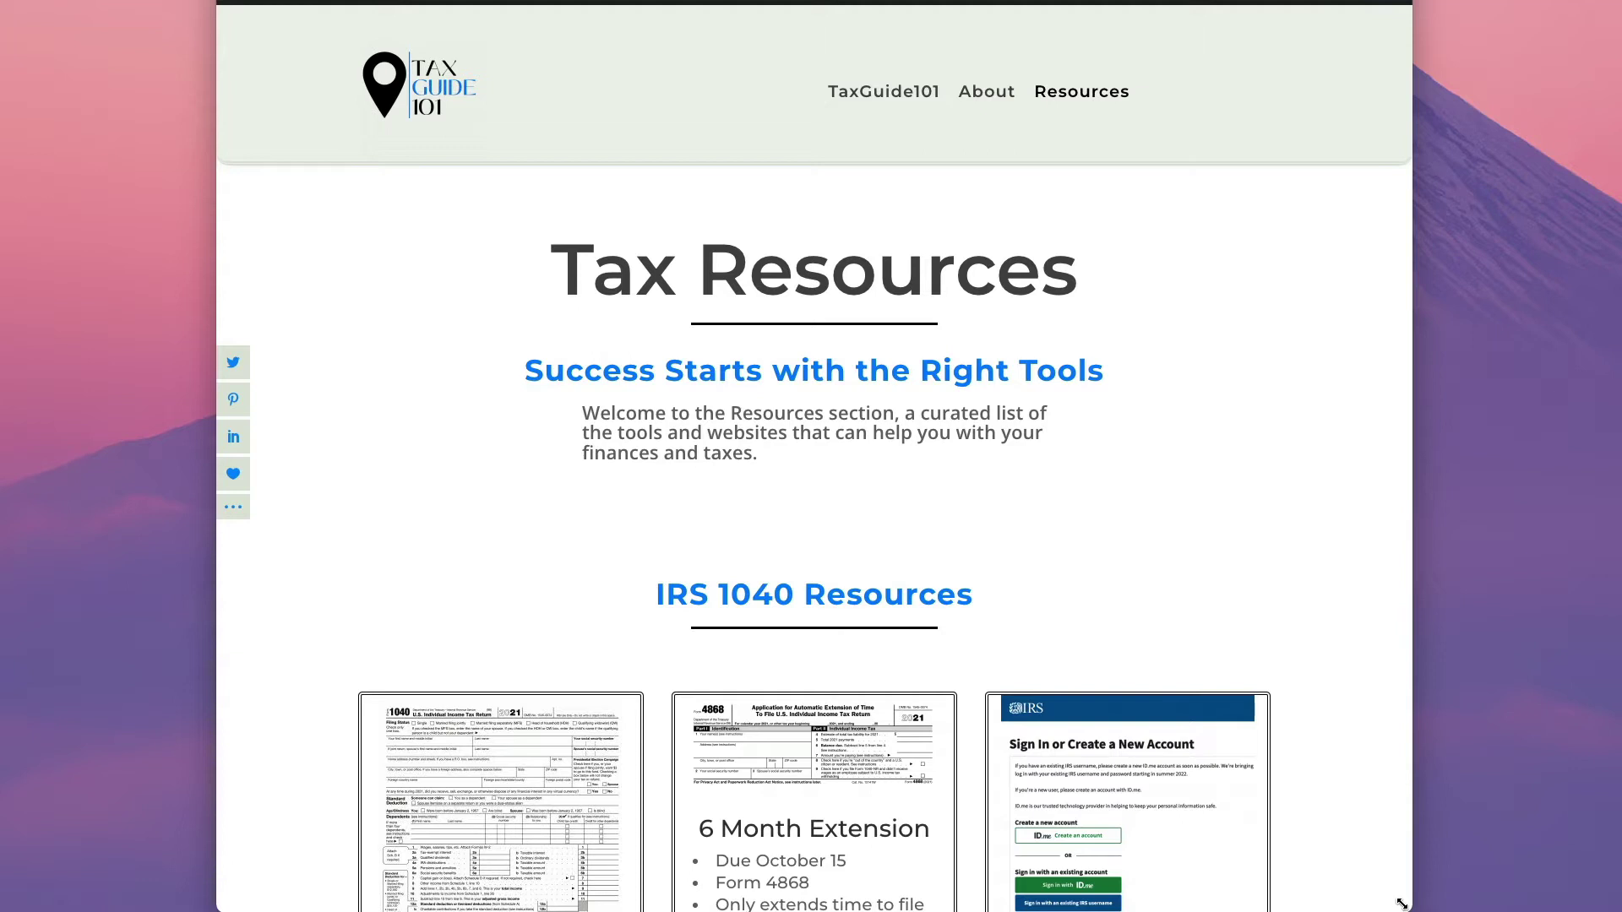
{"action": "left_click_drag", "start_coordinate": [1402, 904], "coordinate": [1388, 904]}
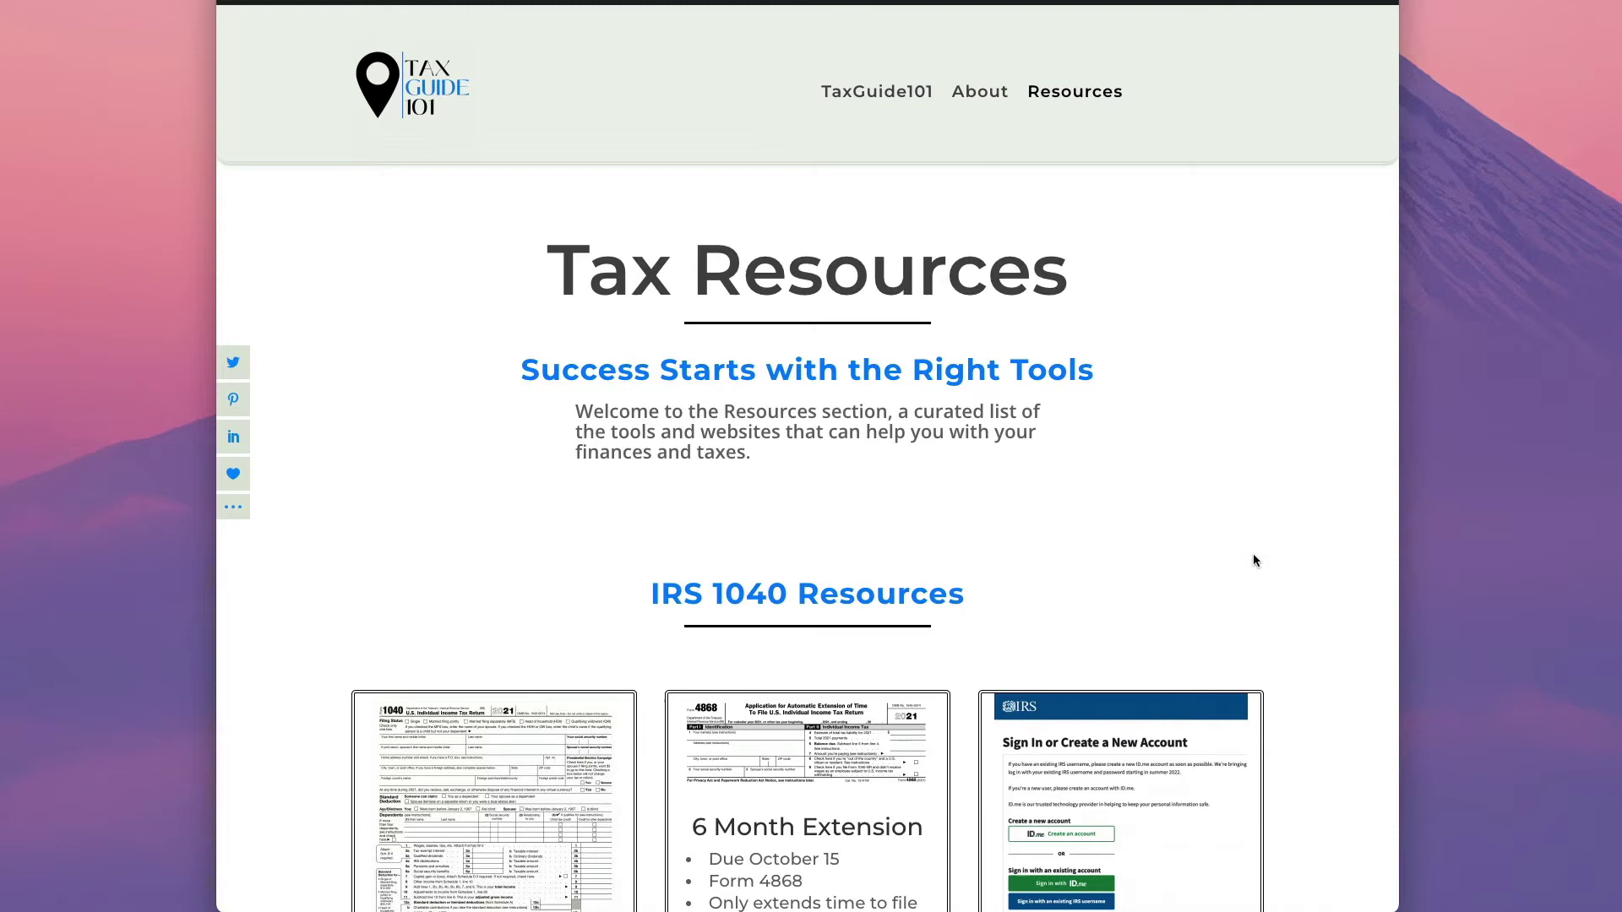
{"action": "scroll", "coordinate": [1244, 361], "scroll_direction": "down", "scroll_amount": 3}
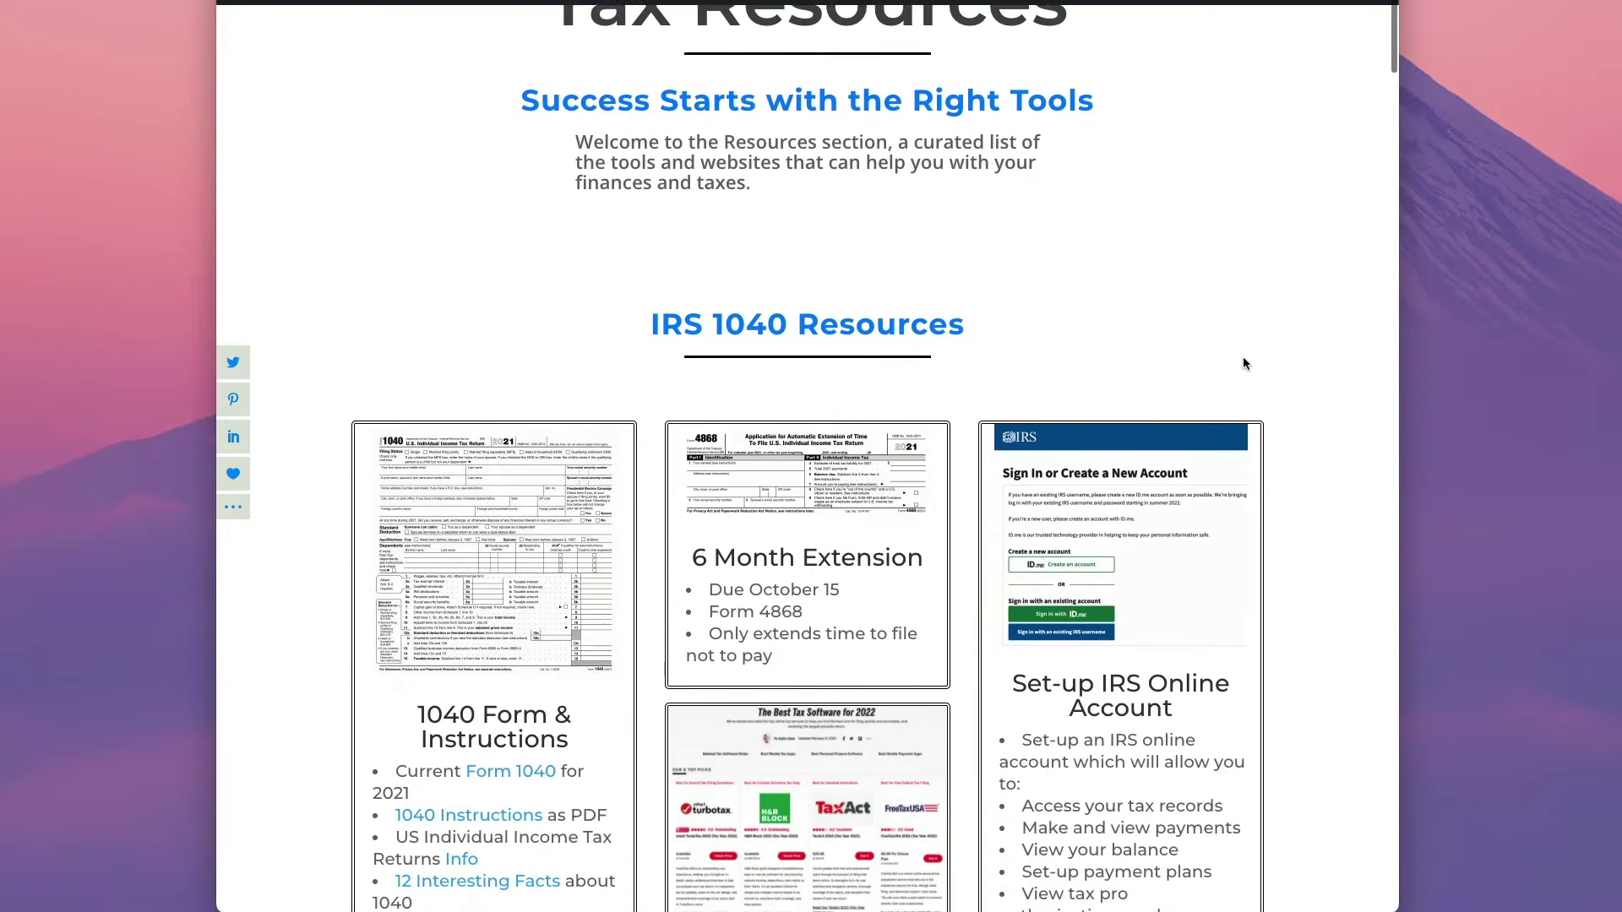
{"action": "scroll", "coordinate": [1243, 362], "scroll_direction": "up", "scroll_amount": 3}
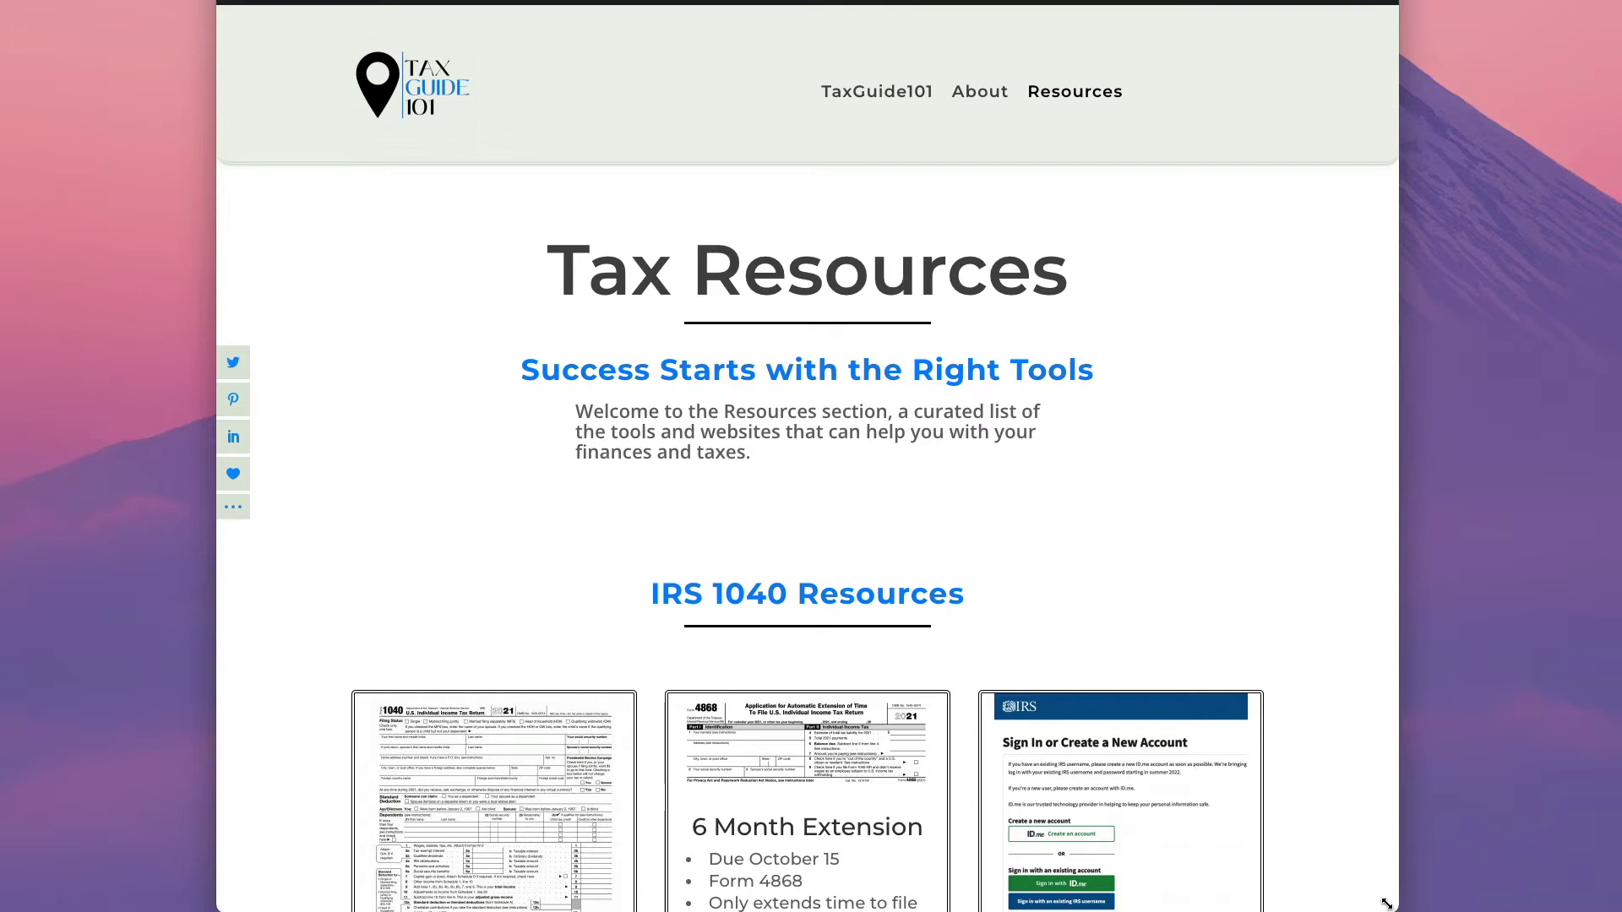
- Shrink the browser to phone width to check the headings, then widen it back to desktop
{"action": "left_click_drag", "start_coordinate": [1386, 904], "coordinate": [625, 902]}
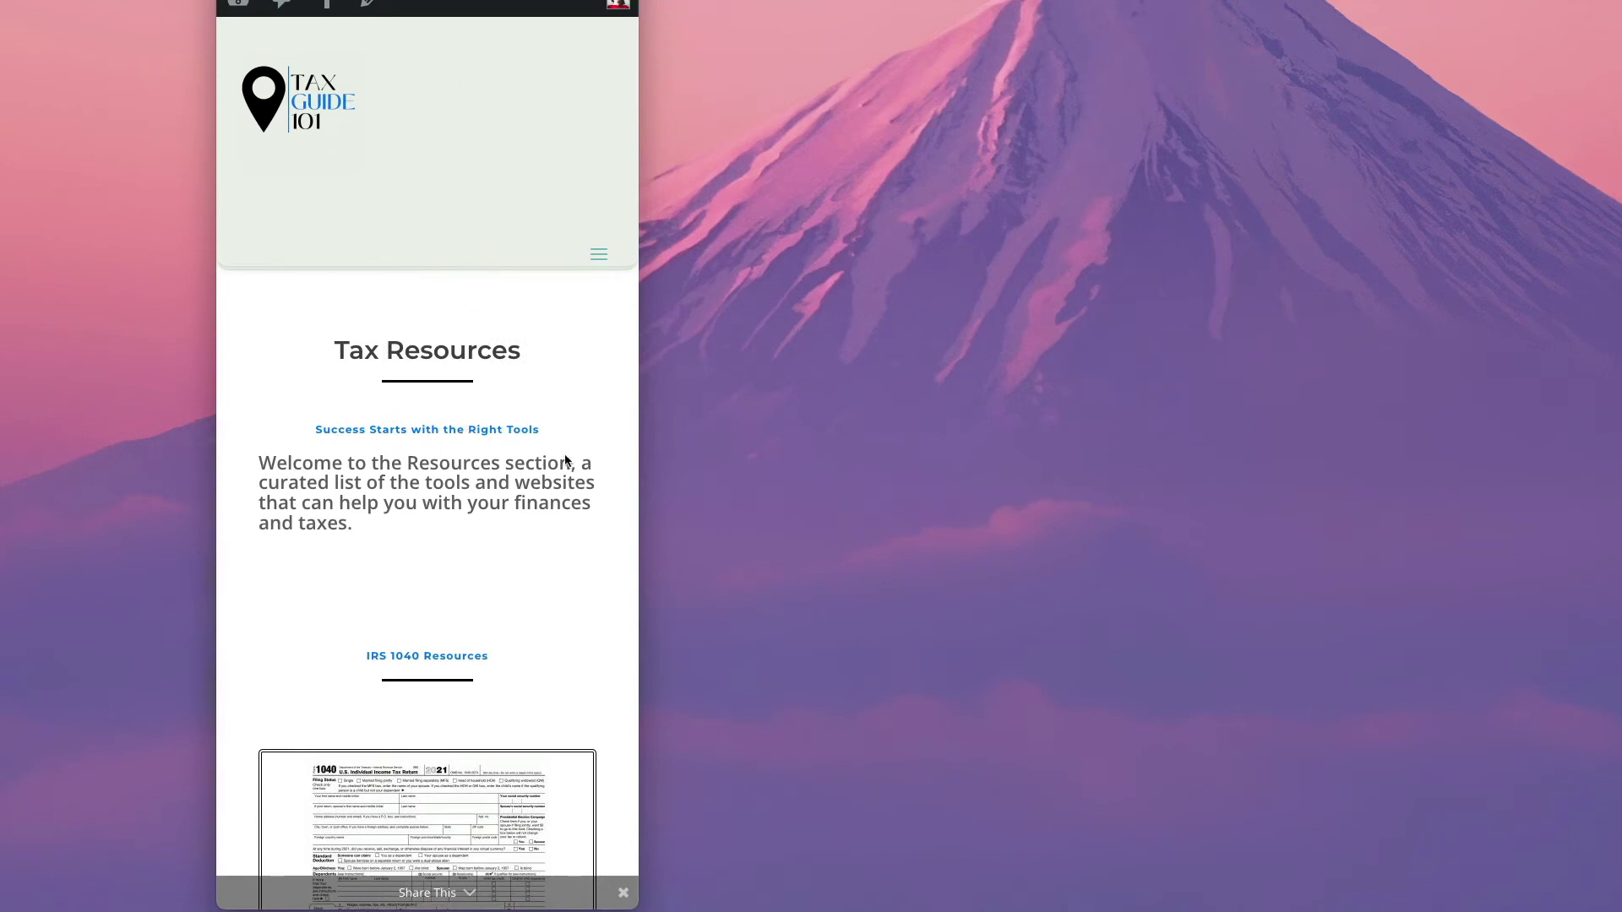
{"action": "scroll", "coordinate": [565, 543], "scroll_direction": "down", "scroll_amount": 3}
{"action": "scroll", "coordinate": [565, 547], "scroll_direction": "up", "scroll_amount": 3}
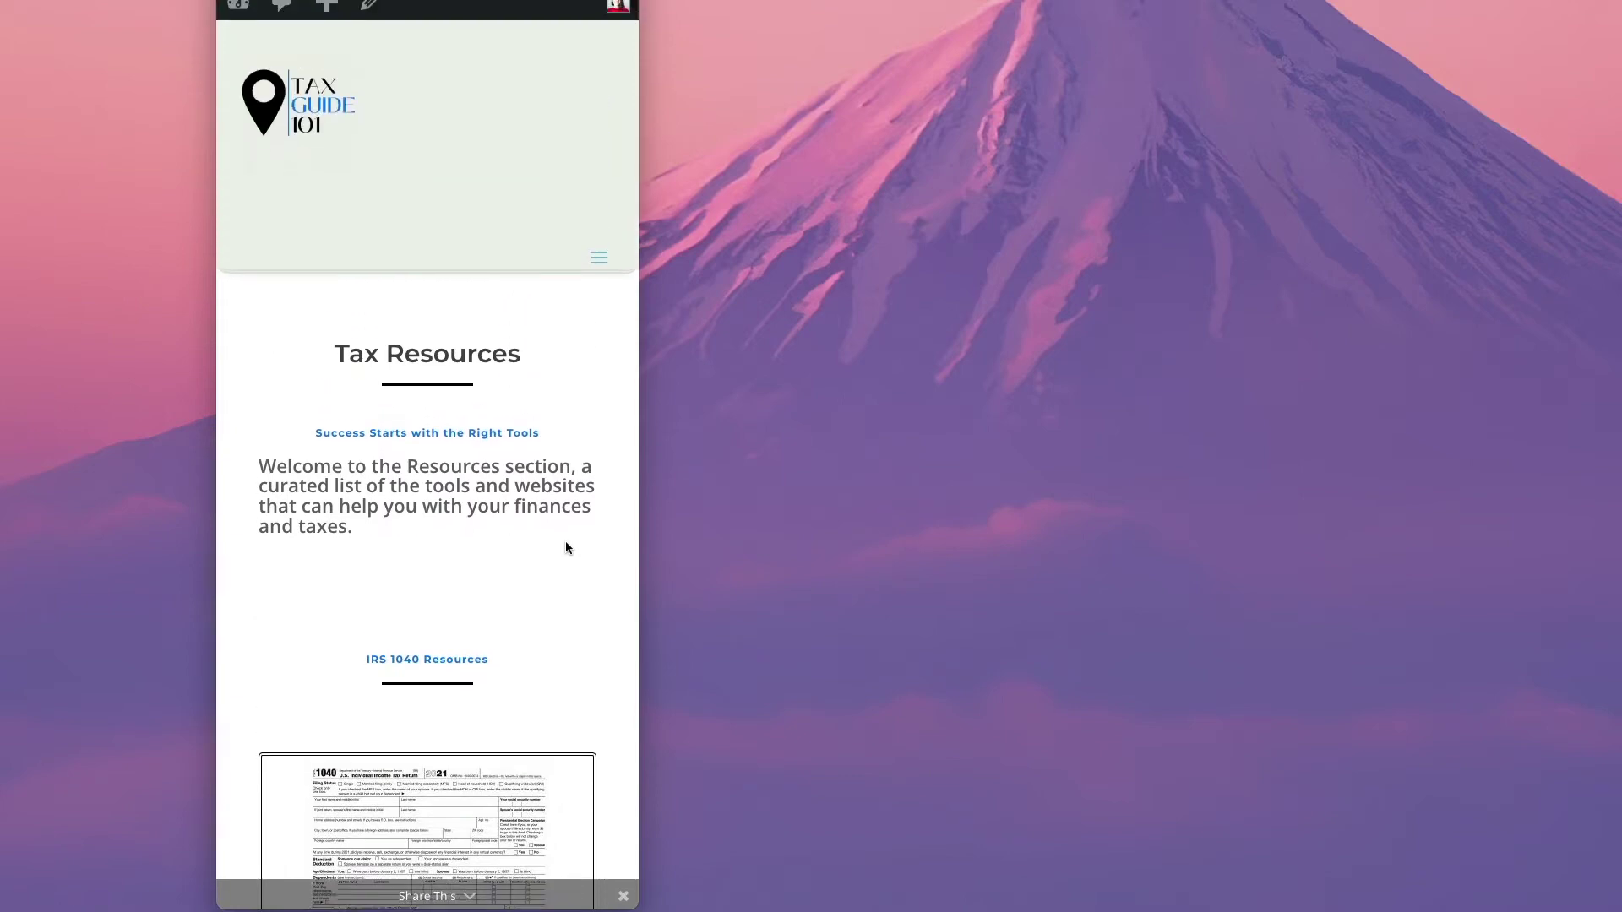
{"action": "left_click_drag", "start_coordinate": [638, 863], "coordinate": [1413, 859]}
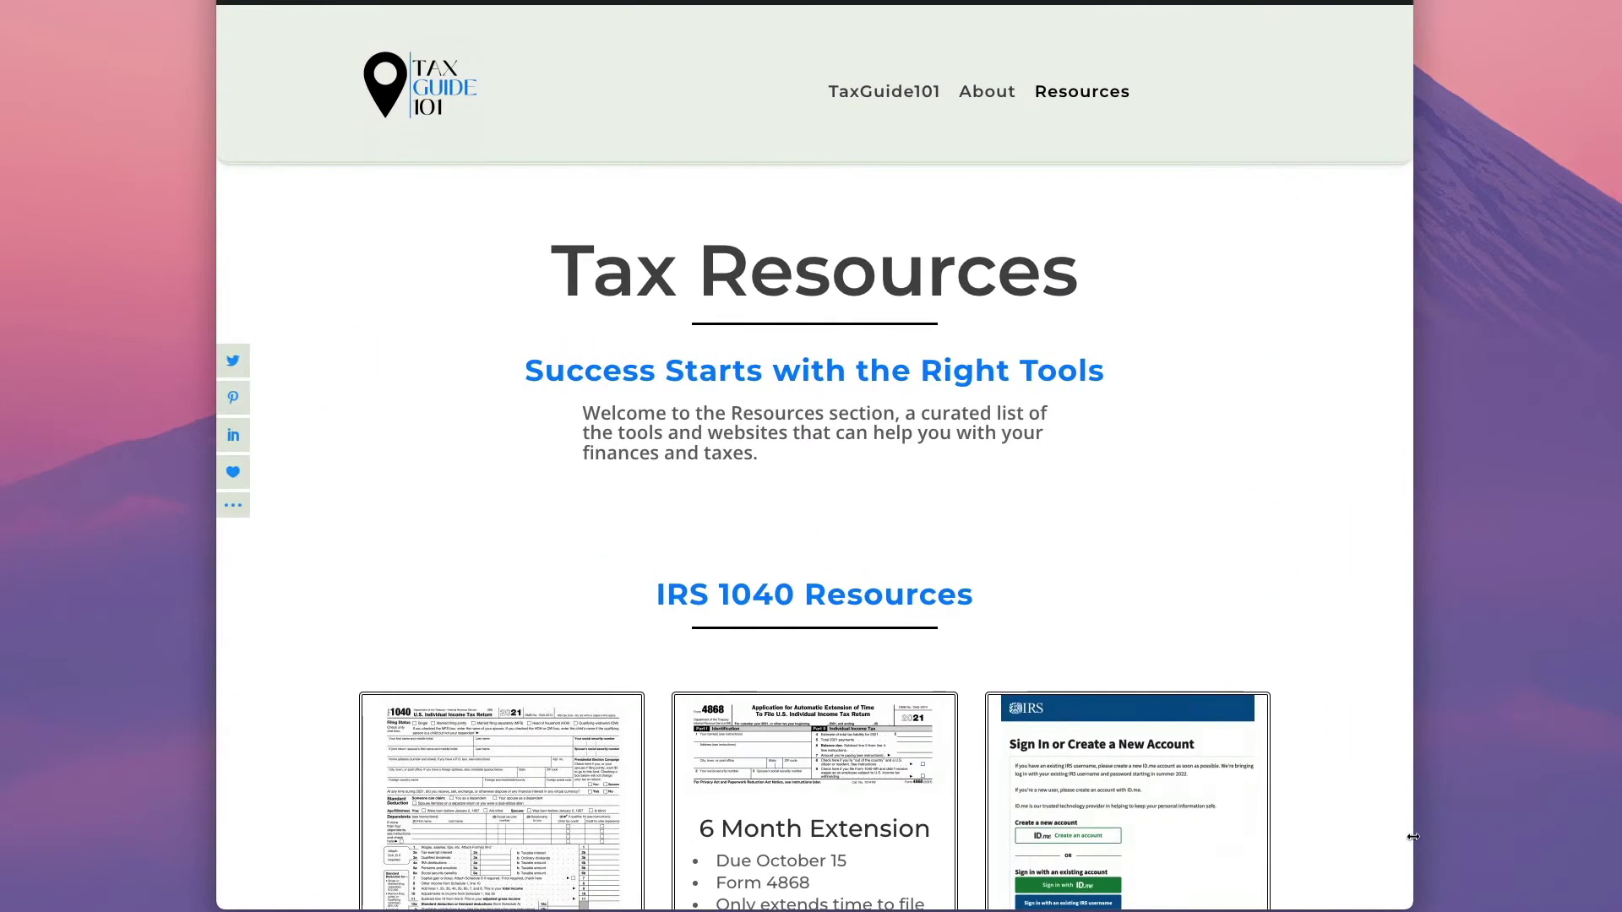
{"action": "right_click", "coordinate": [1207, 363]}
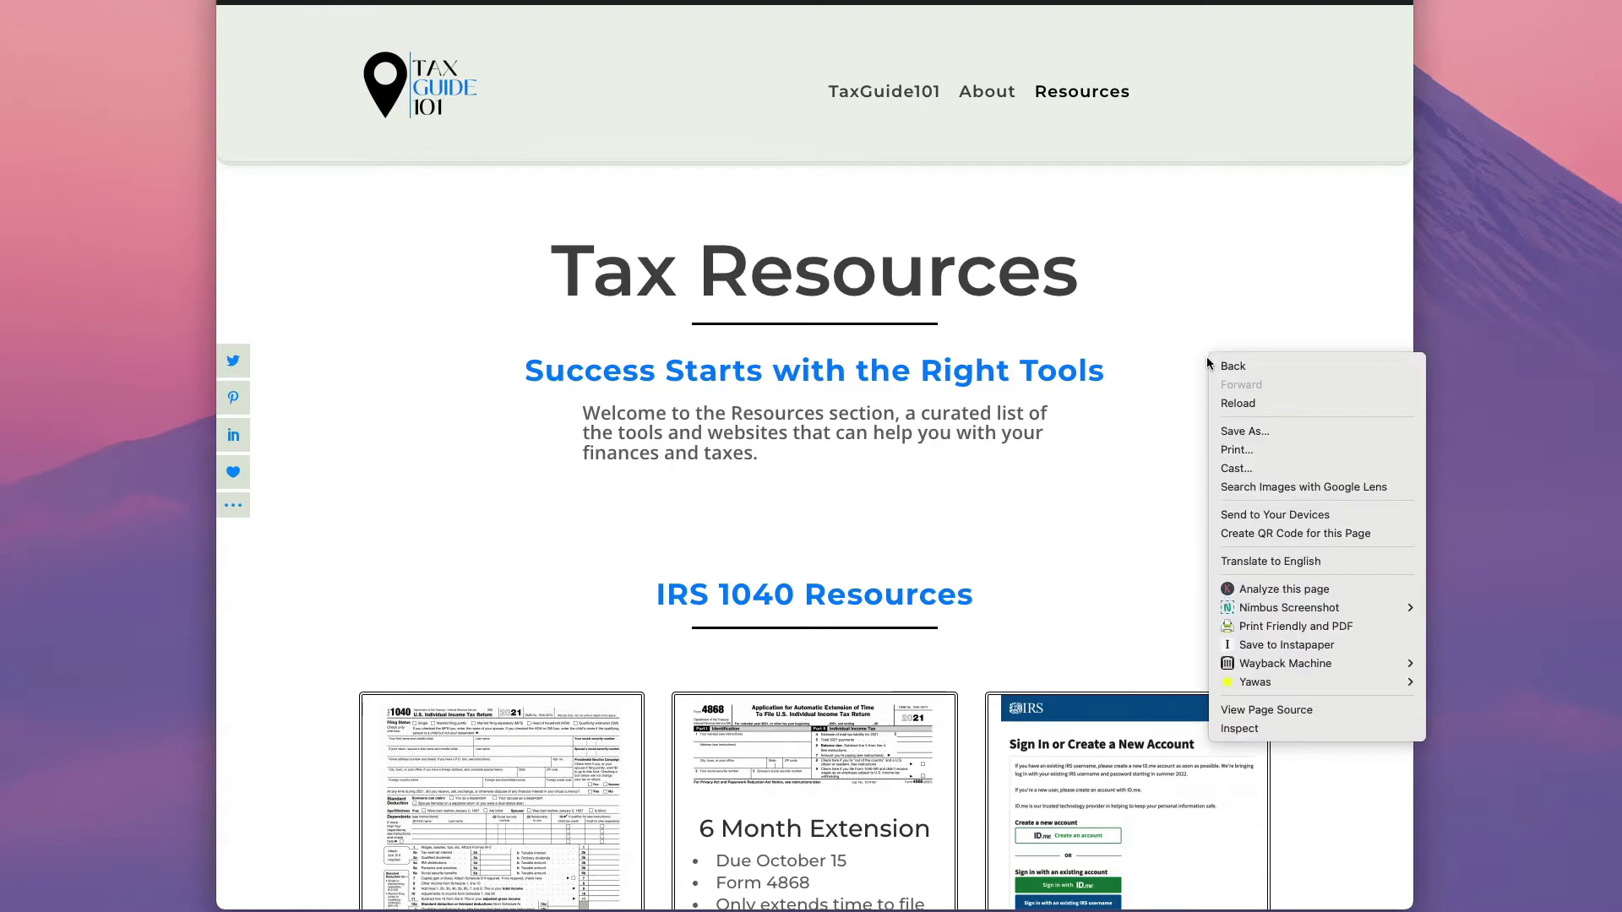
{"action": "left_click", "coordinate": [1251, 732]}
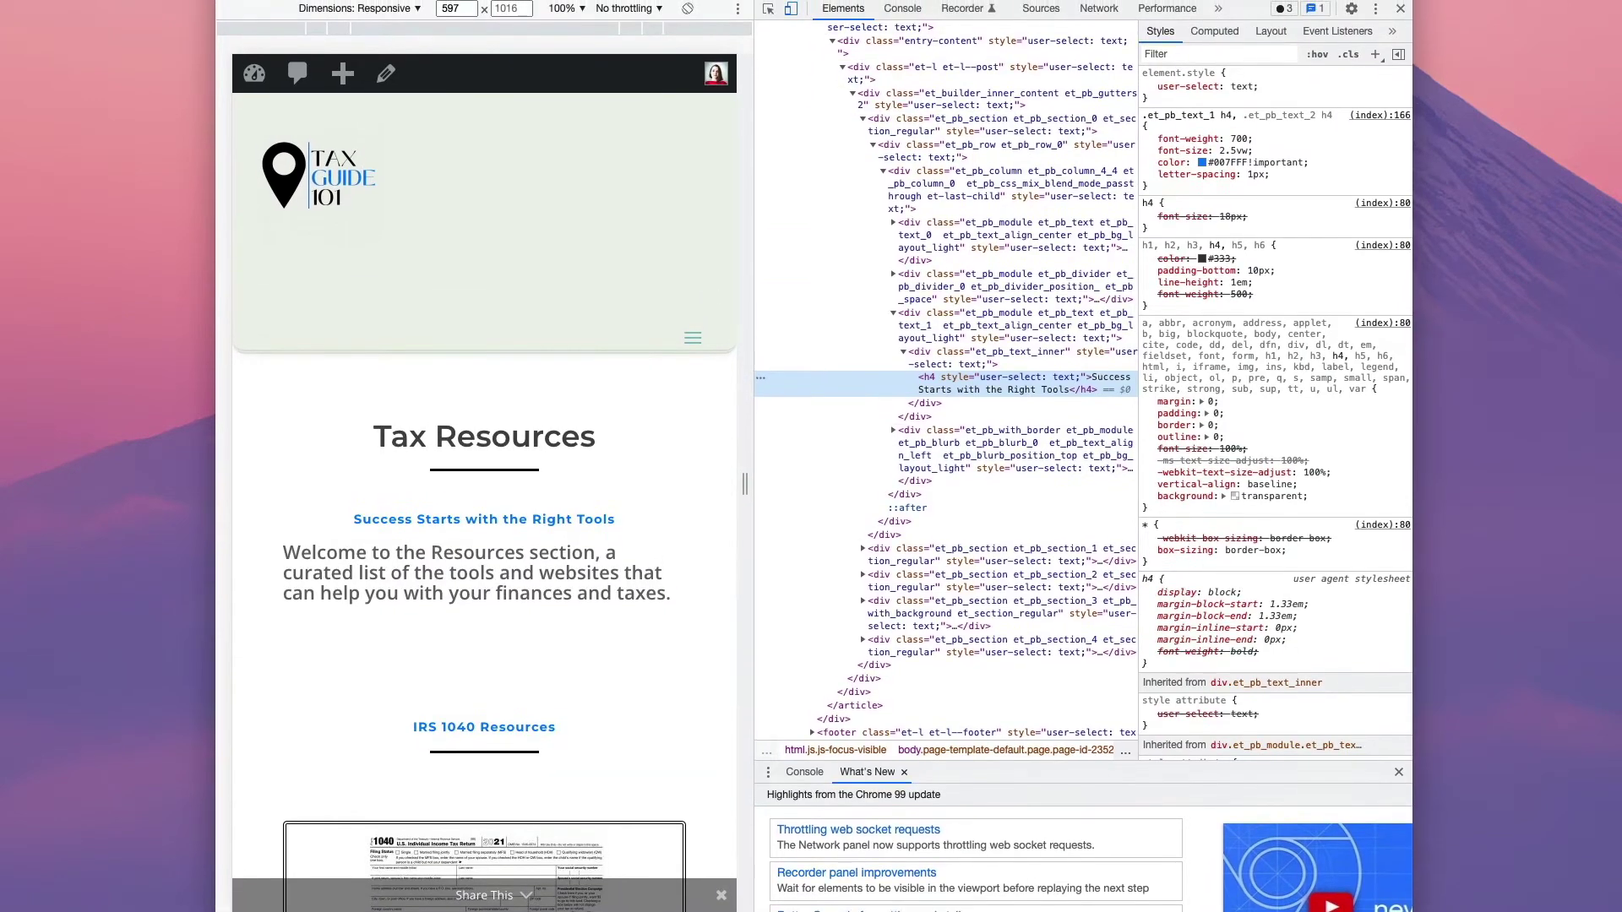
{"action": "left_click", "coordinate": [791, 12]}
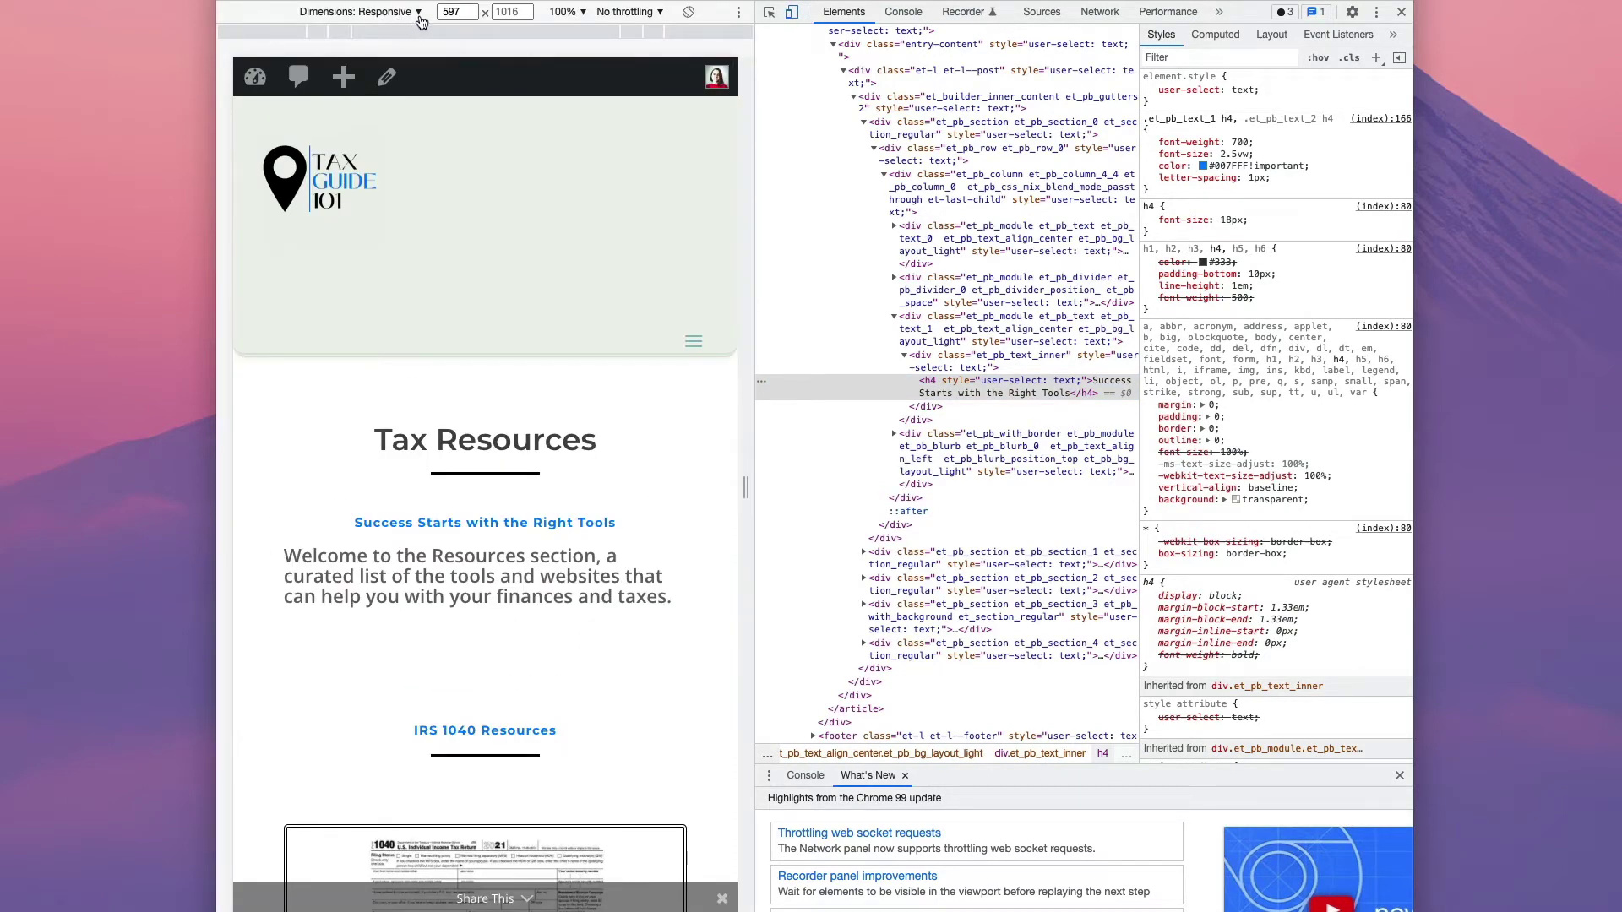
{"action": "left_click", "coordinate": [419, 14]}
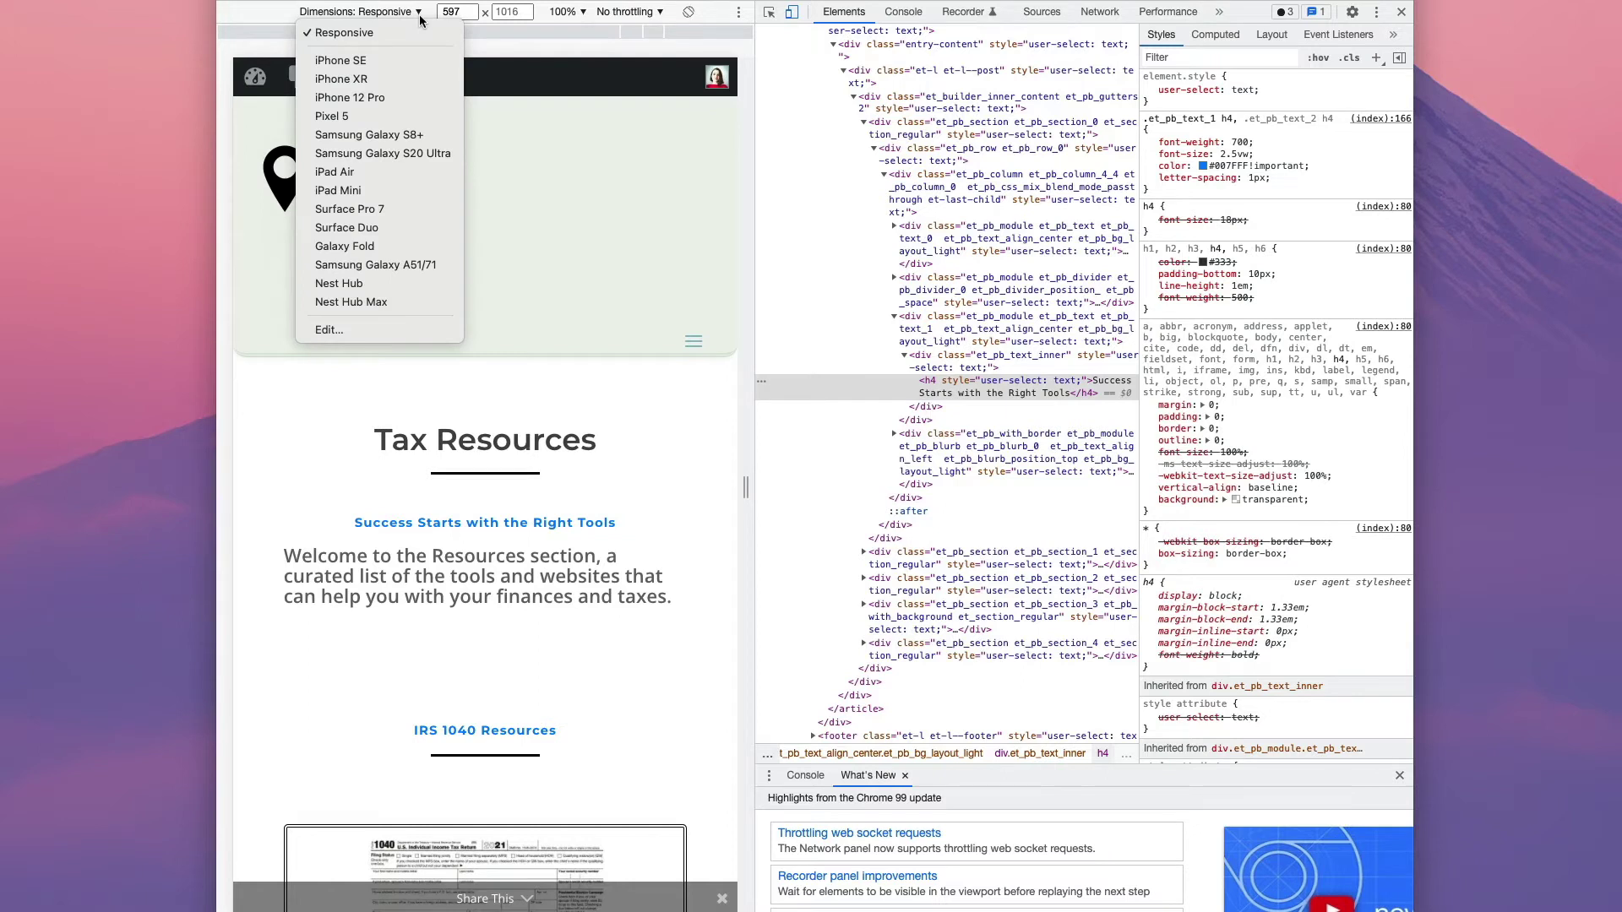
{"action": "left_click", "coordinate": [468, 20]}
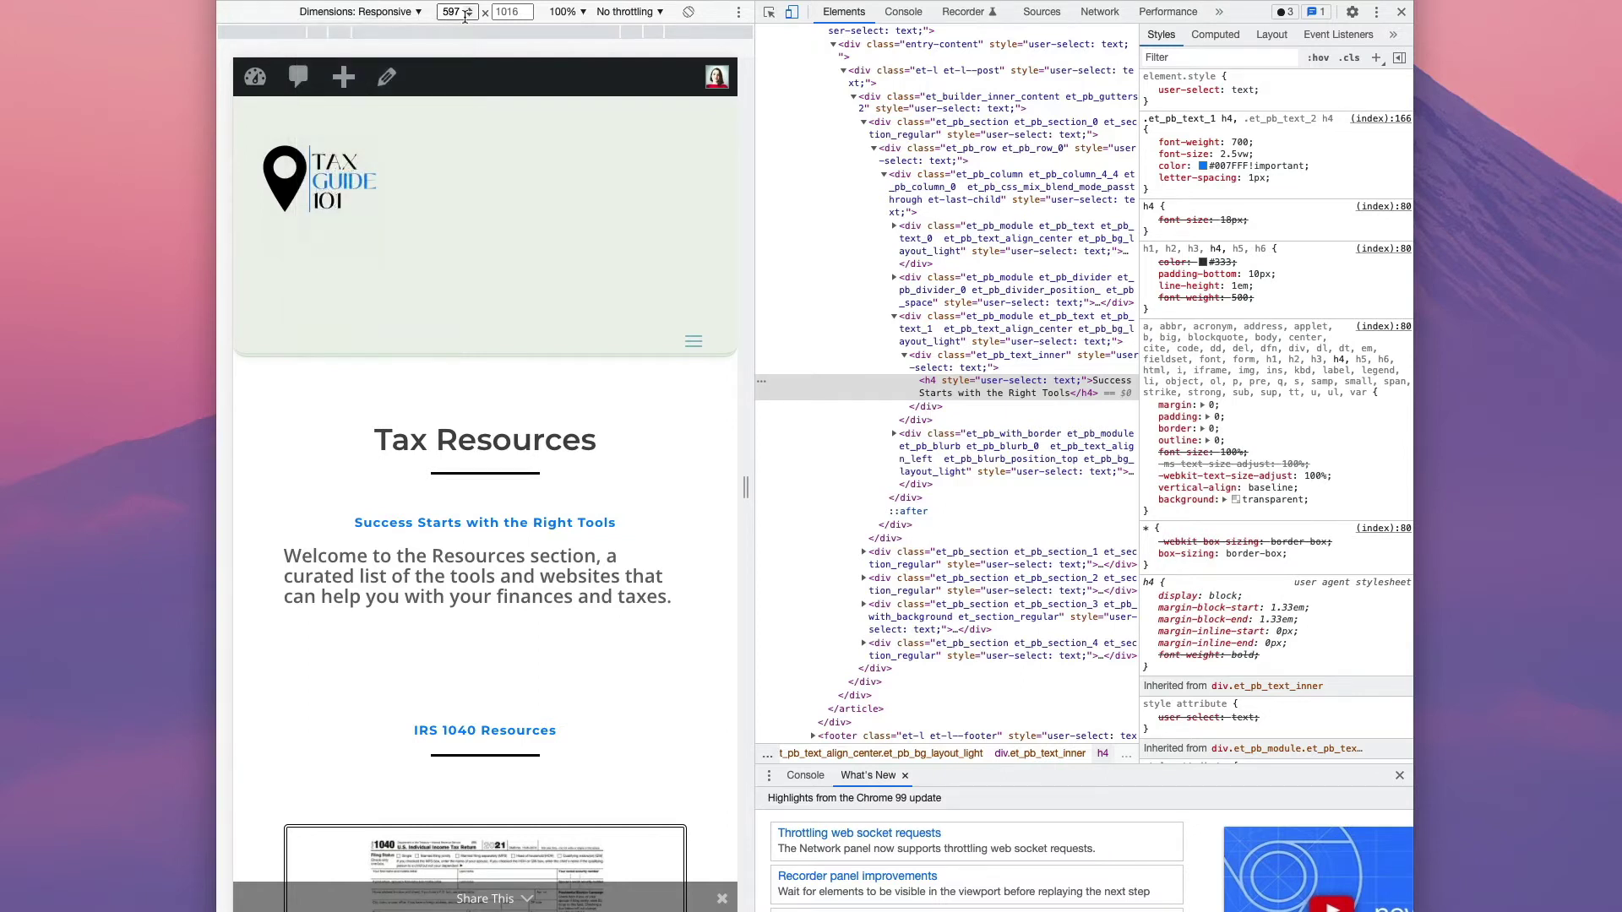
{"action": "left_click", "coordinate": [469, 20]}
{"action": "left_click", "coordinate": [468, 20]}
{"action": "left_click", "coordinate": [469, 21]}
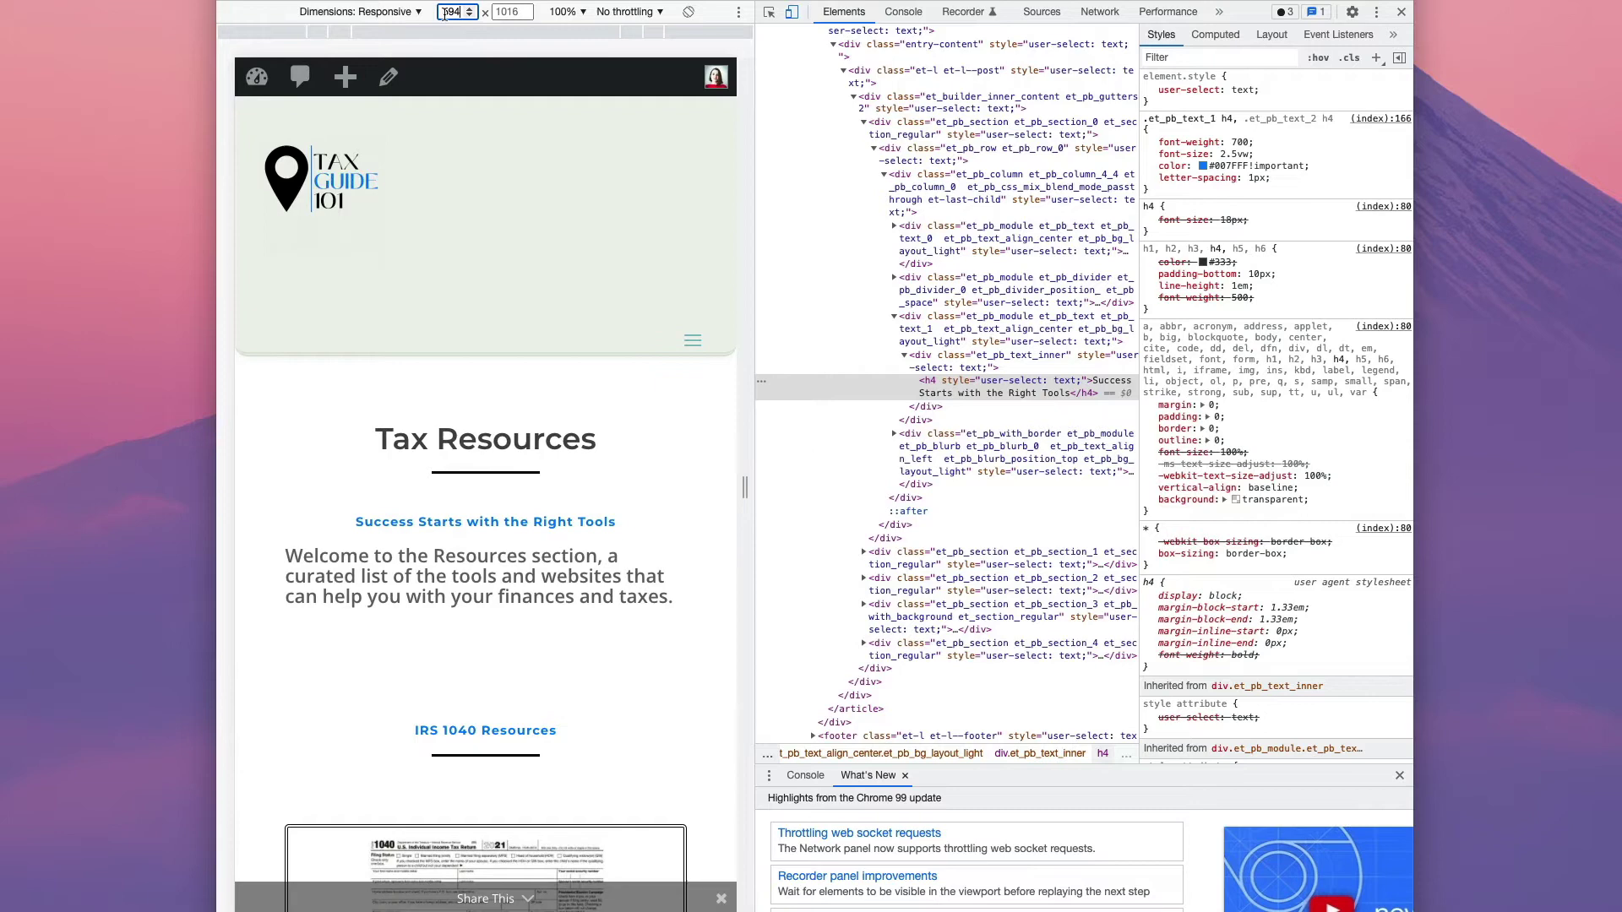
{"action": "left_click_drag", "start_coordinate": [442, 14], "coordinate": [461, 15]}
{"action": "type", "text": "250"}
{"action": "key", "text": "Return"}
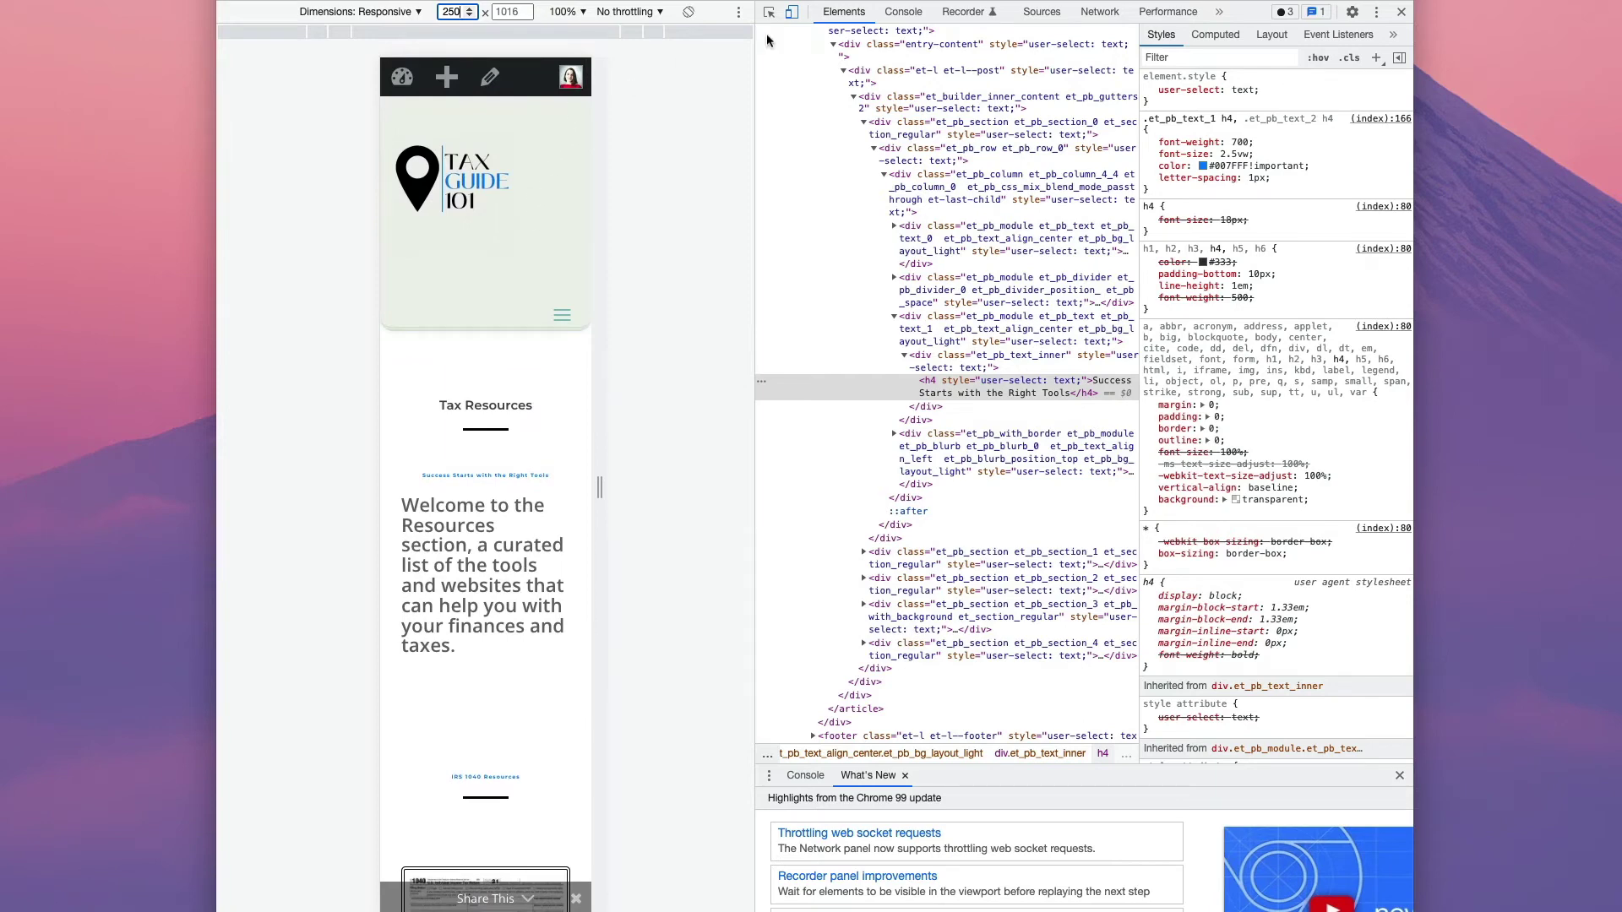
- Close the developer tools and device emulation, and return to the top of the page
{"action": "left_click", "coordinate": [1401, 12]}
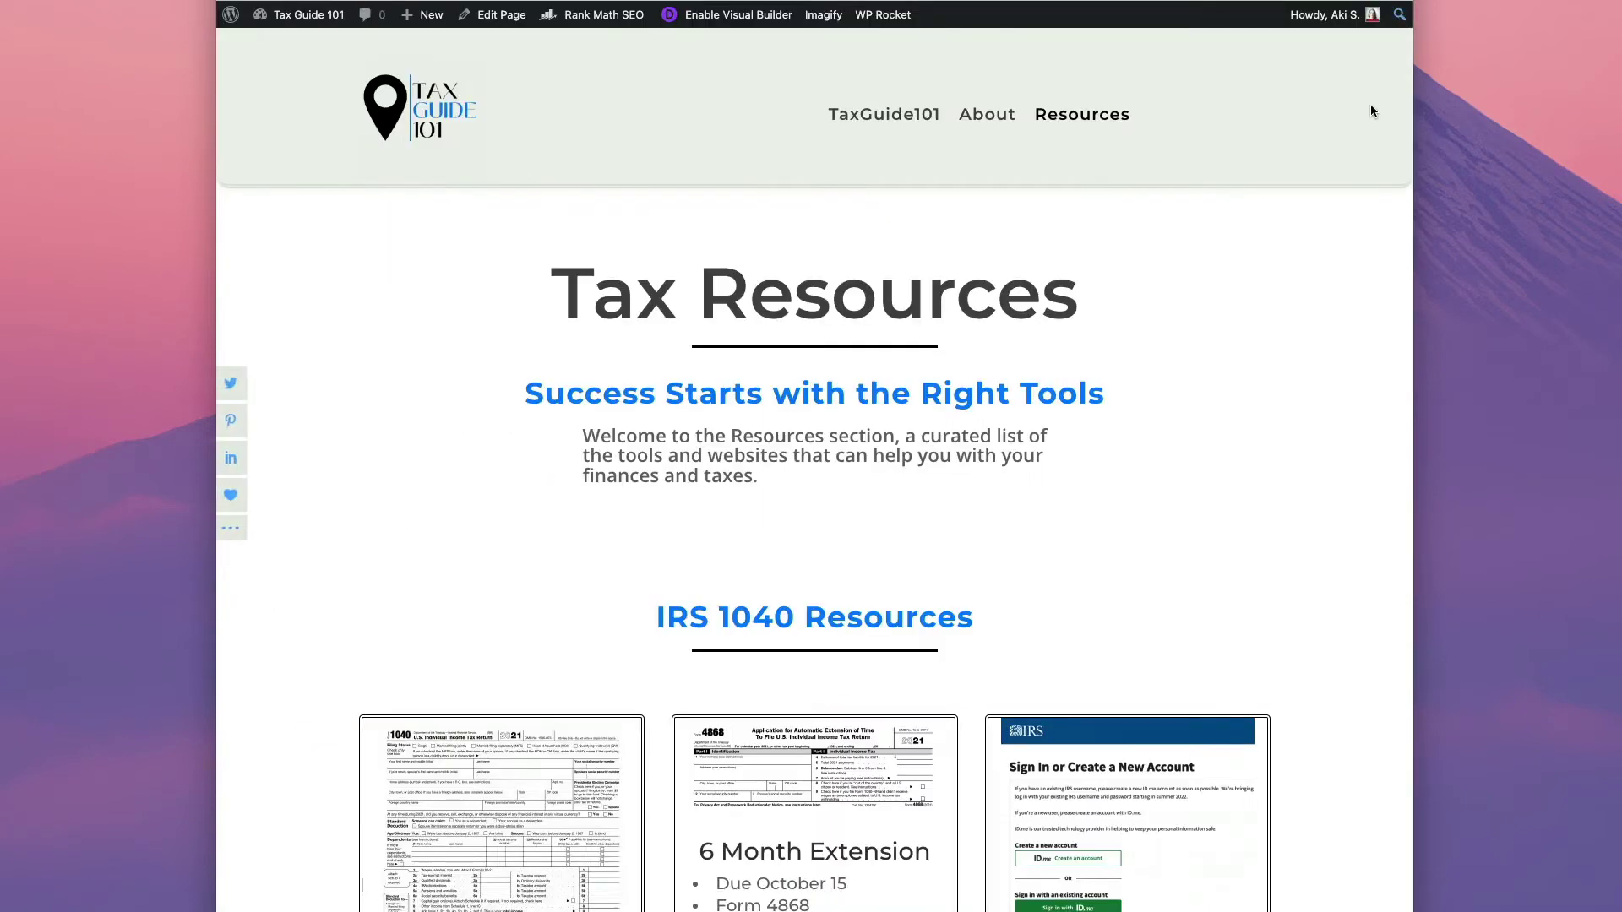
{"action": "scroll", "coordinate": [1299, 406], "scroll_direction": "down", "scroll_amount": 2}
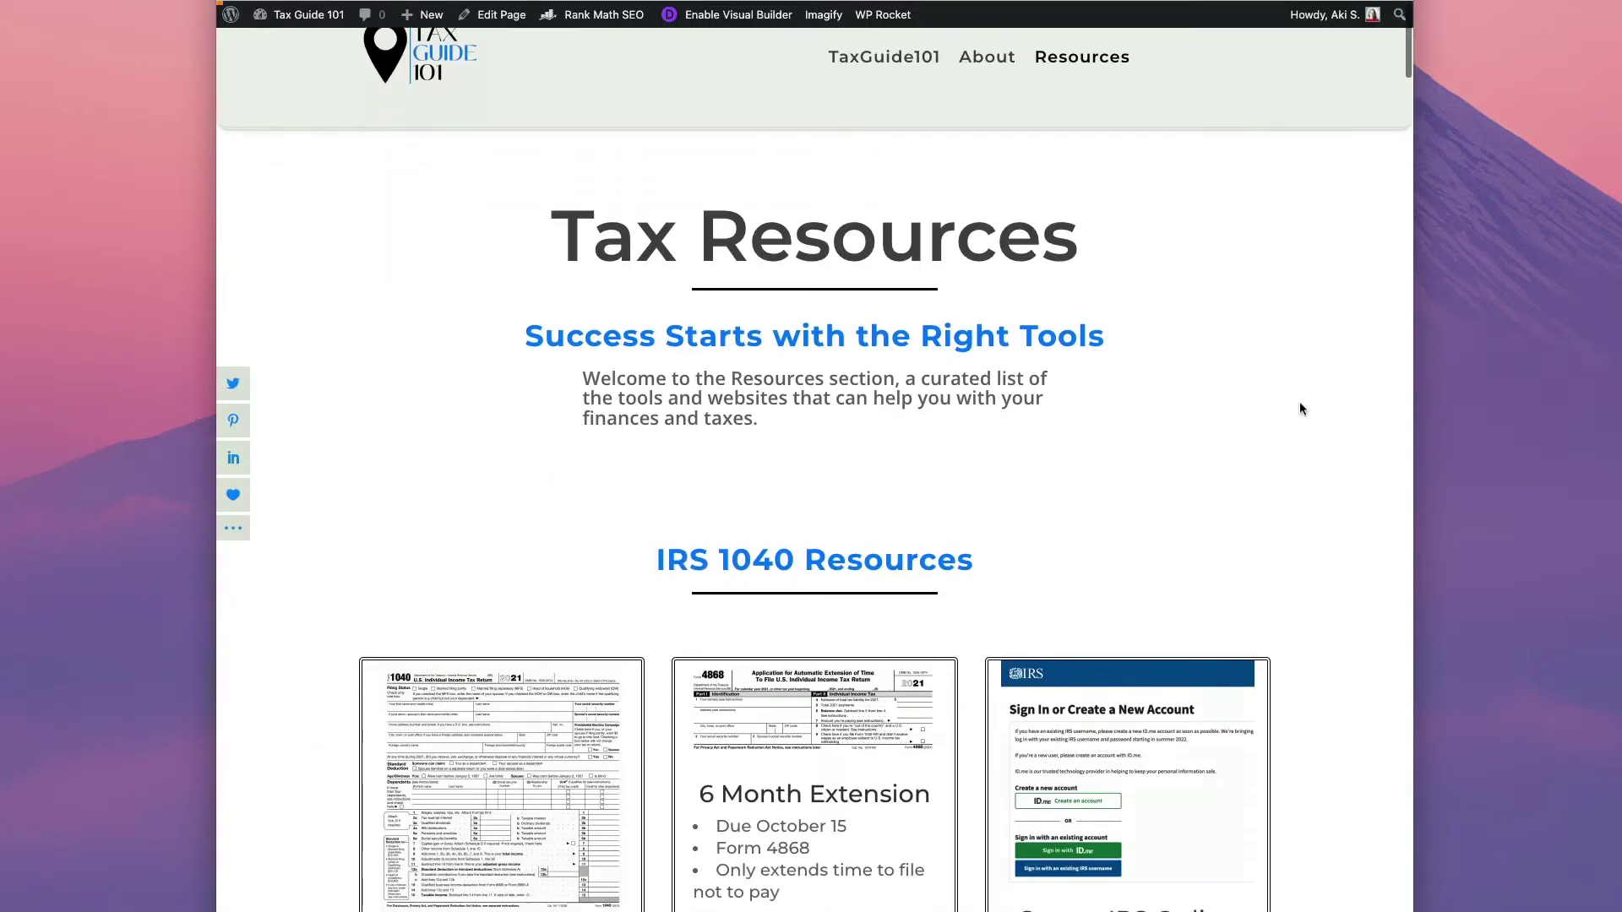
{"action": "scroll", "coordinate": [1299, 406], "scroll_direction": "up", "scroll_amount": 2}
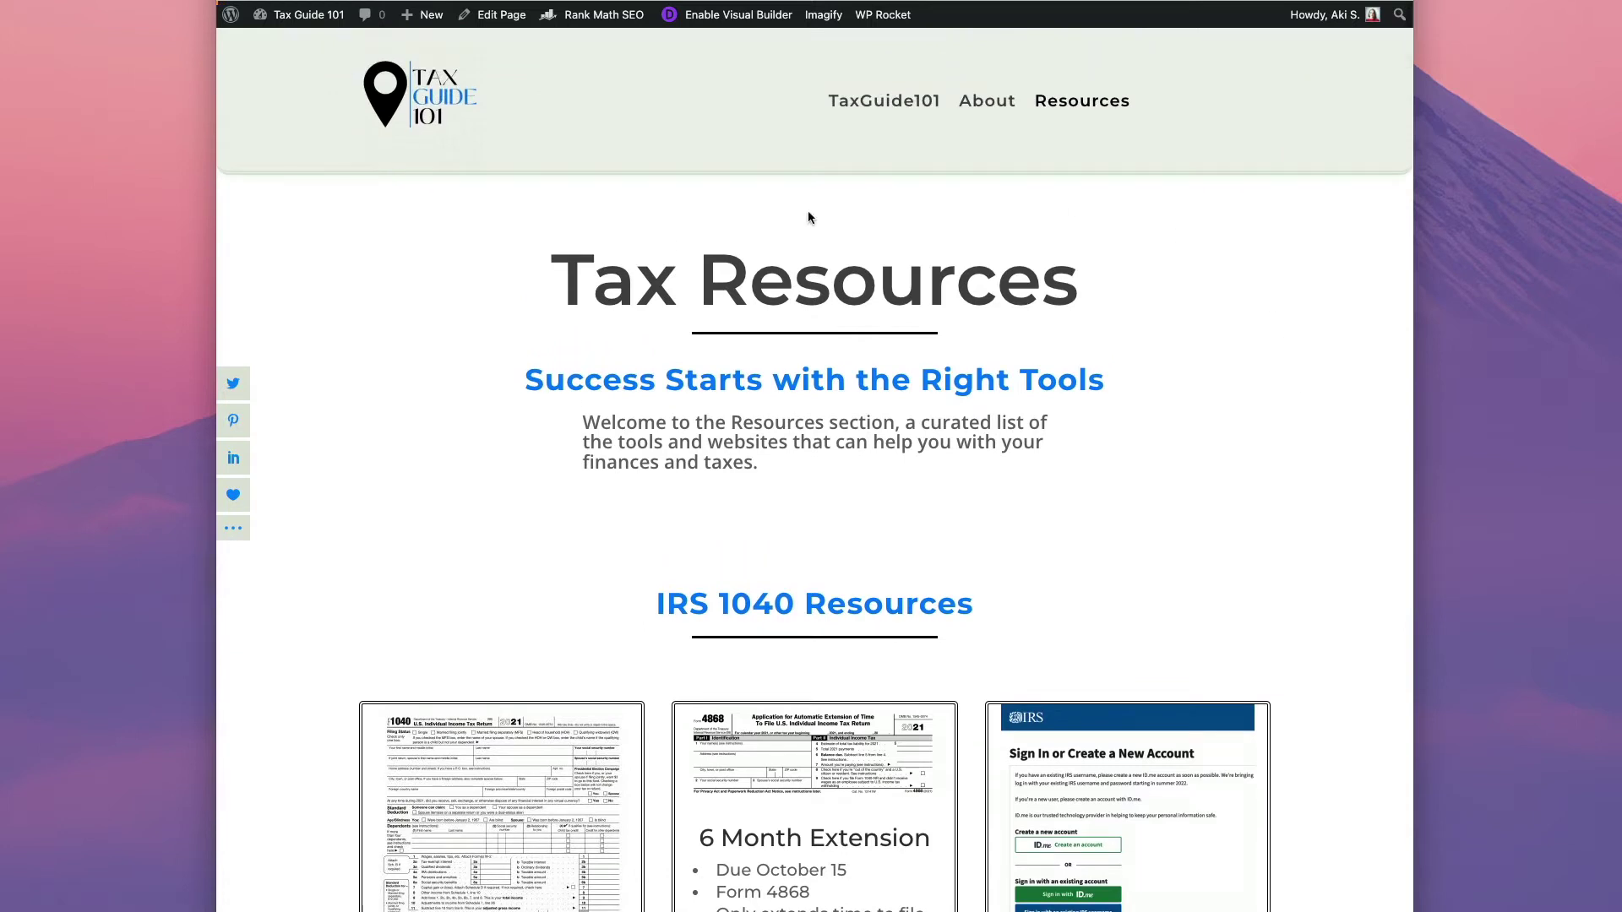
{"action": "scroll", "coordinate": [808, 217], "scroll_direction": "up", "scroll_amount": 1}
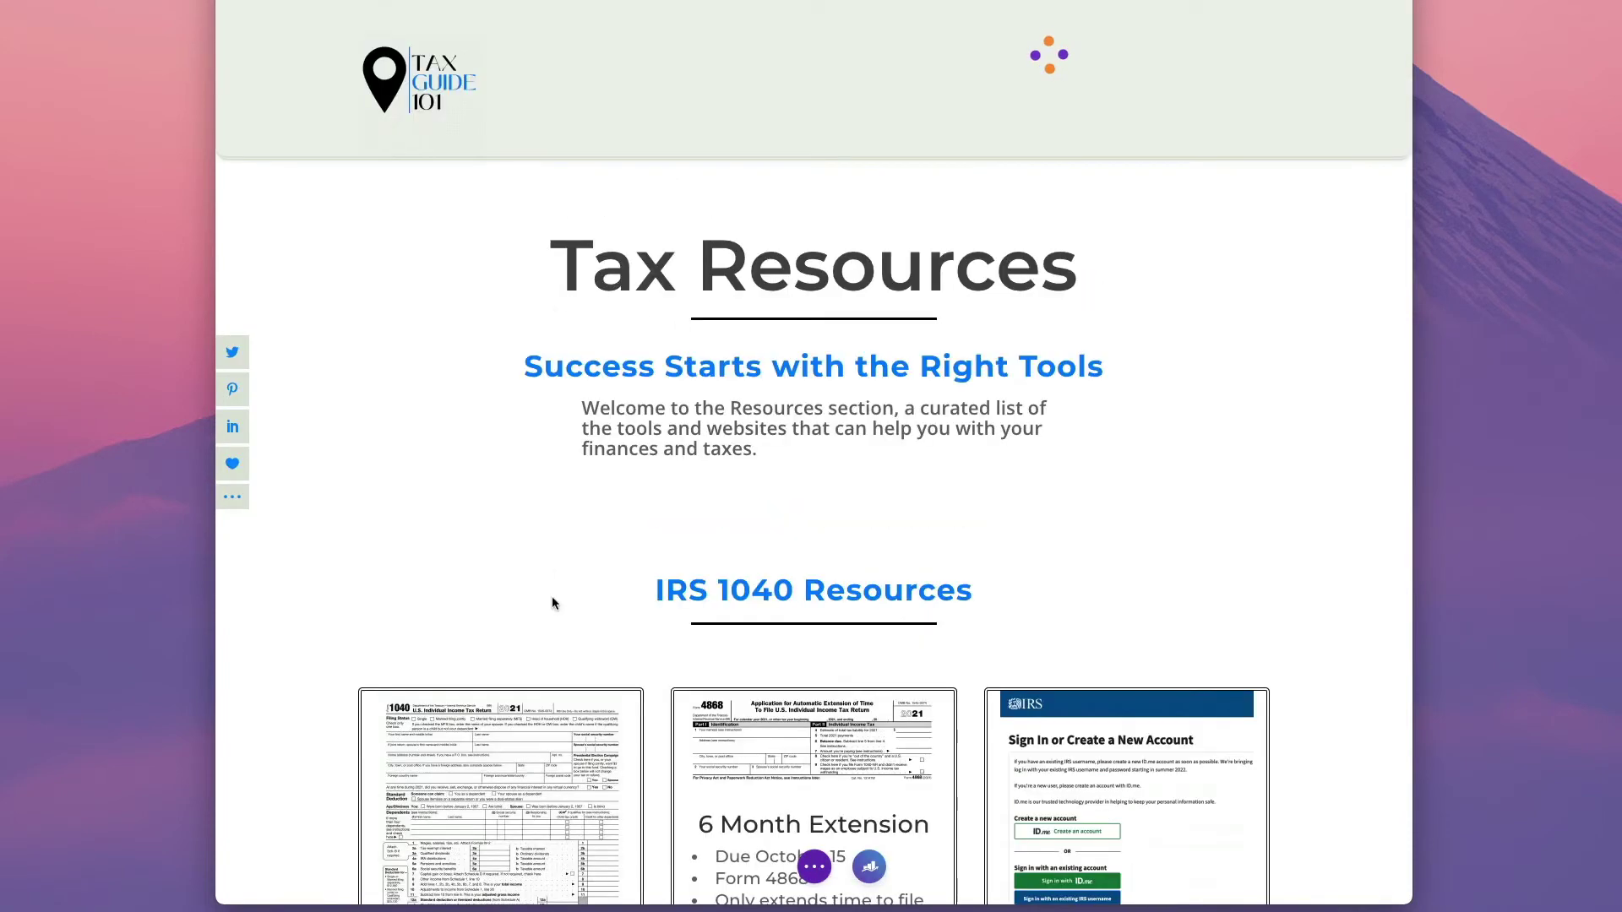
- Expand the Visual Builder's bottom page settings bar so Save is available
{"action": "left_click", "coordinate": [814, 866]}
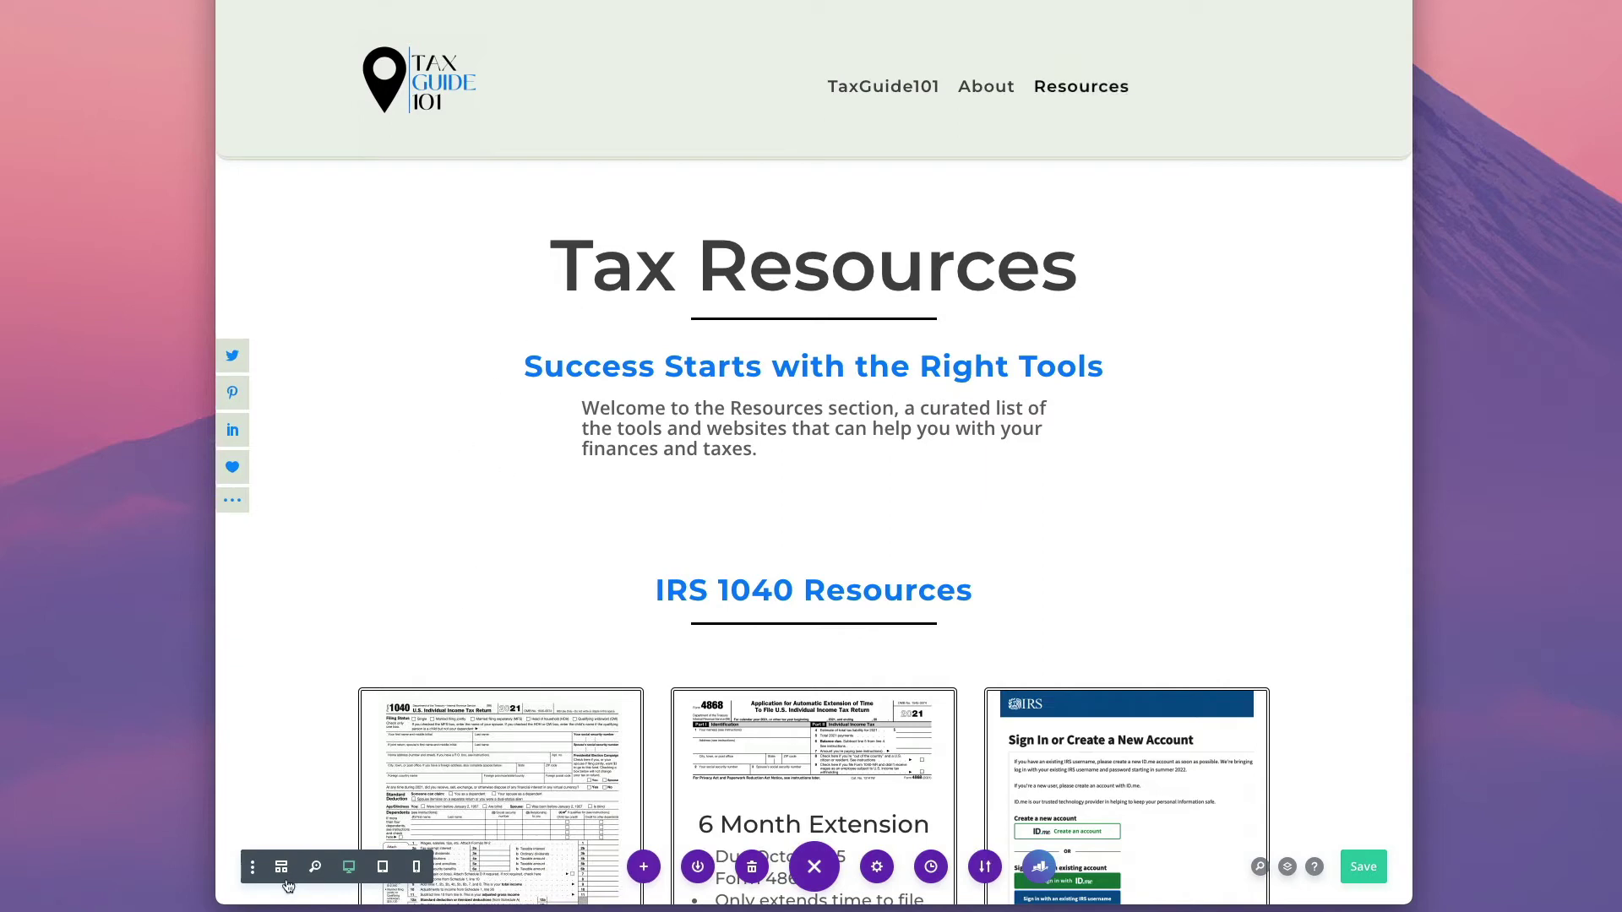
{"action": "mouse_move", "coordinate": [494, 354]}
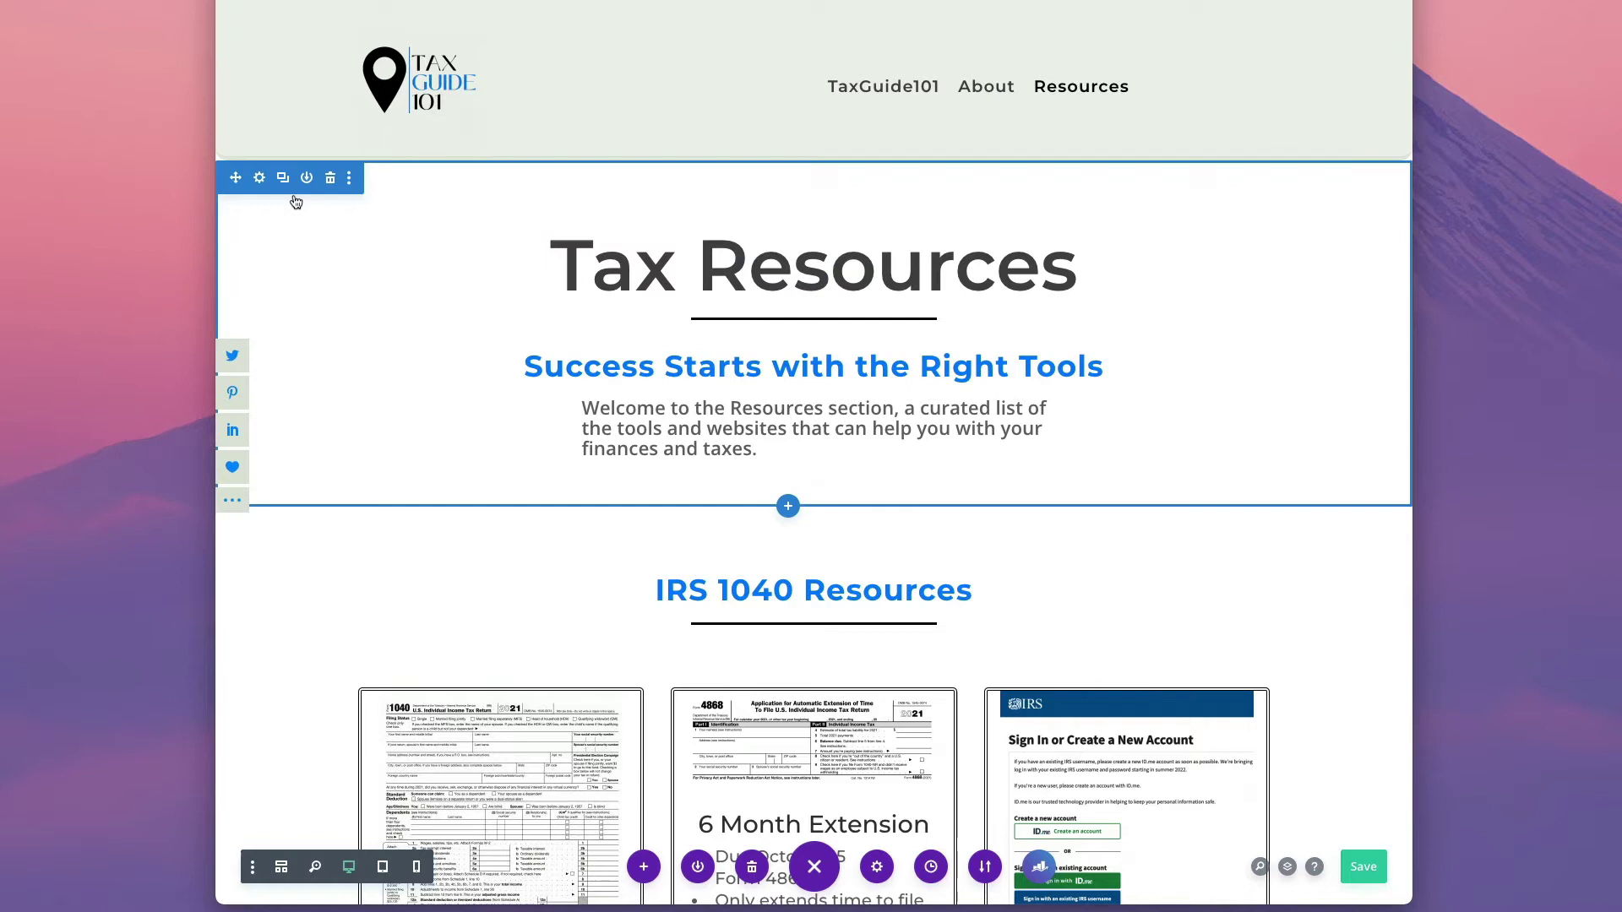
{"action": "mouse_move", "coordinate": [795, 247]}
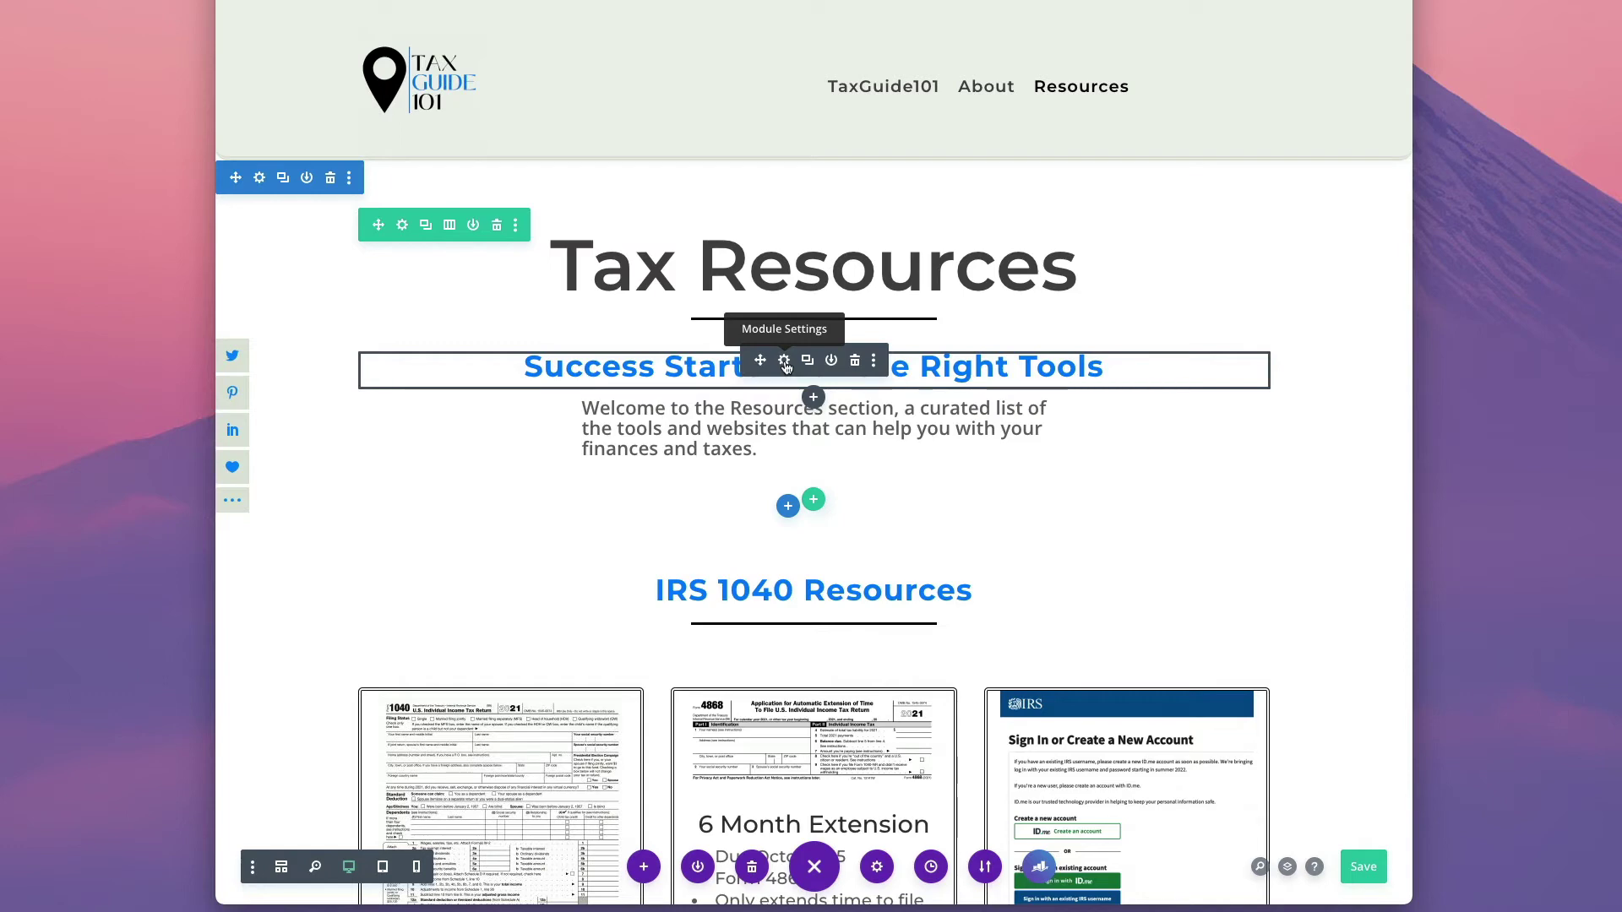
- Open the 'Success Starts with the Right Tools' text module settings, narrow the panel and dock it left
{"action": "left_click", "coordinate": [785, 363]}
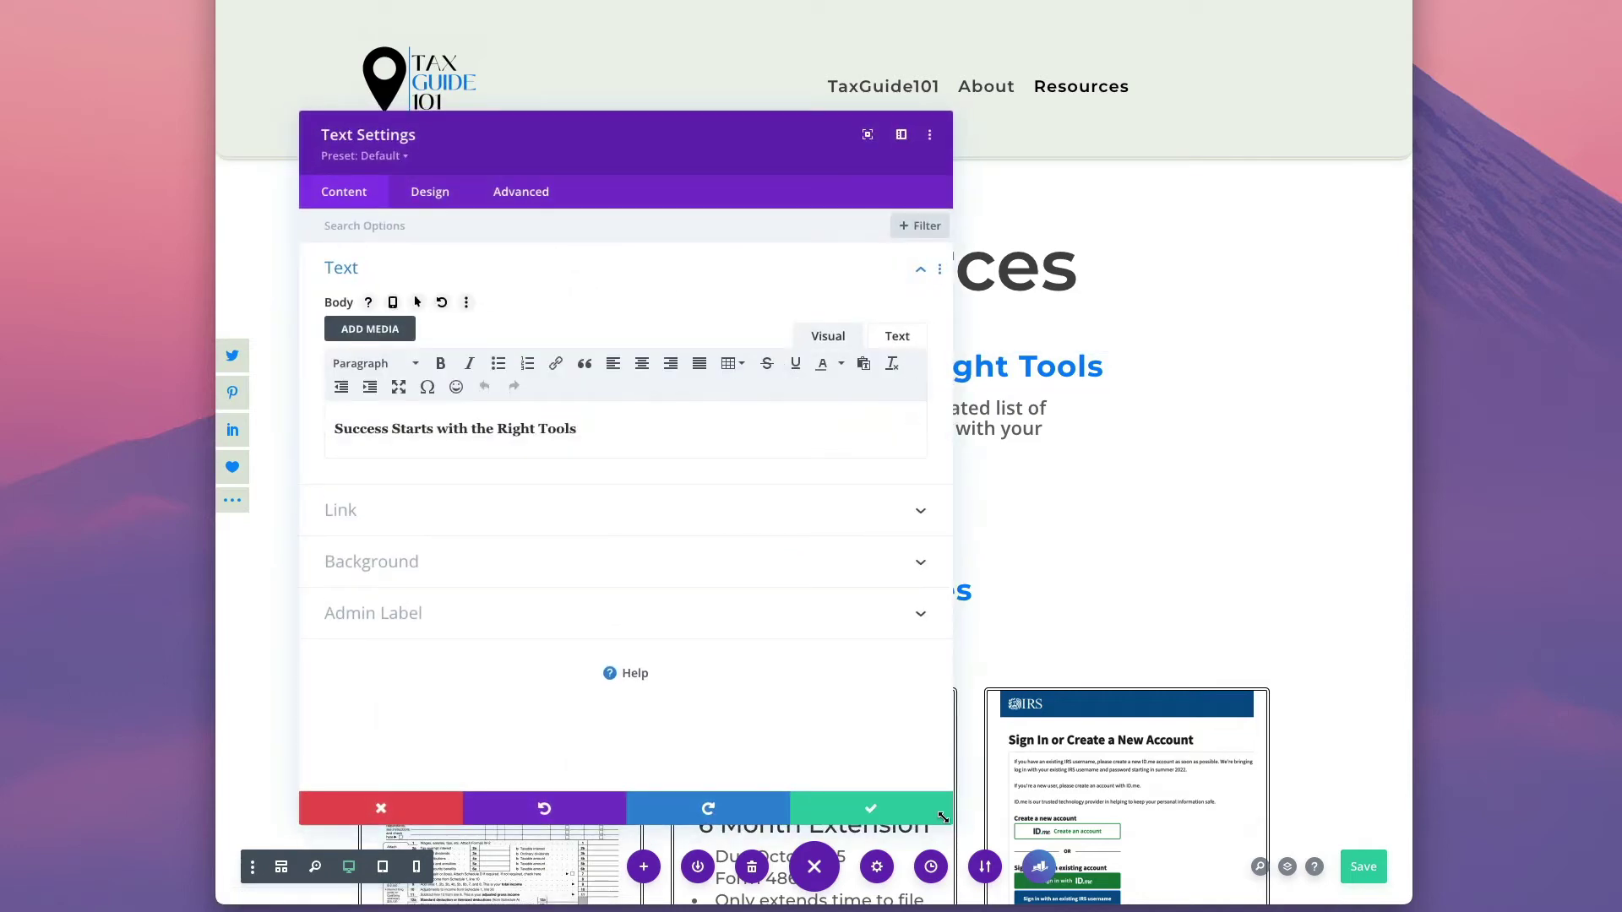
{"action": "left_click_drag", "start_coordinate": [940, 819], "coordinate": [606, 803]}
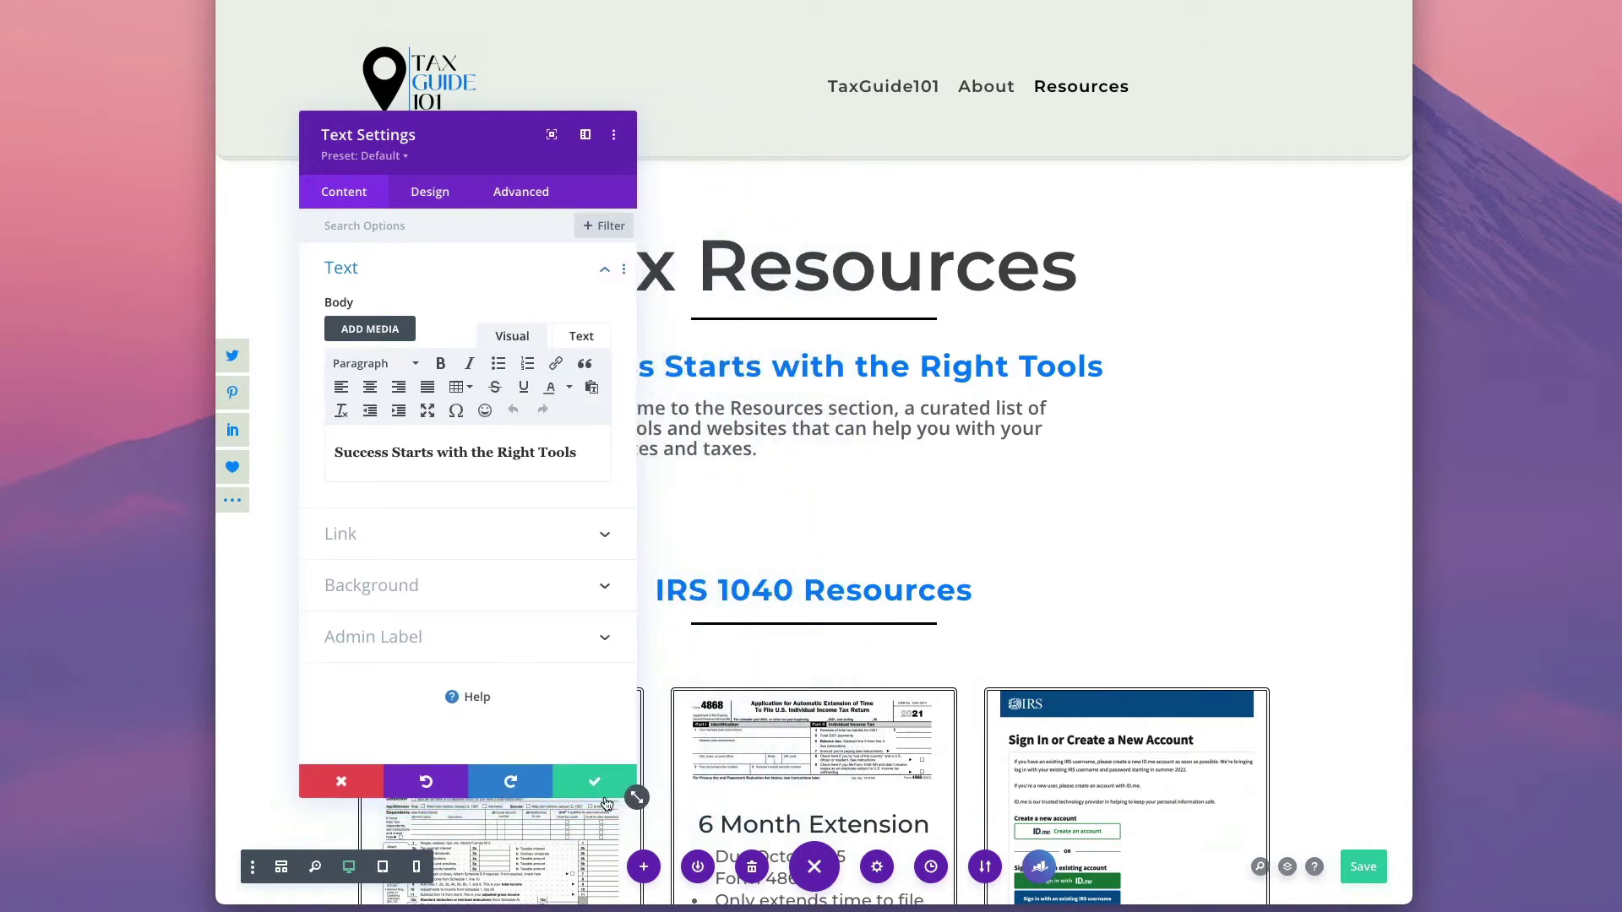
{"action": "left_click", "coordinate": [585, 136]}
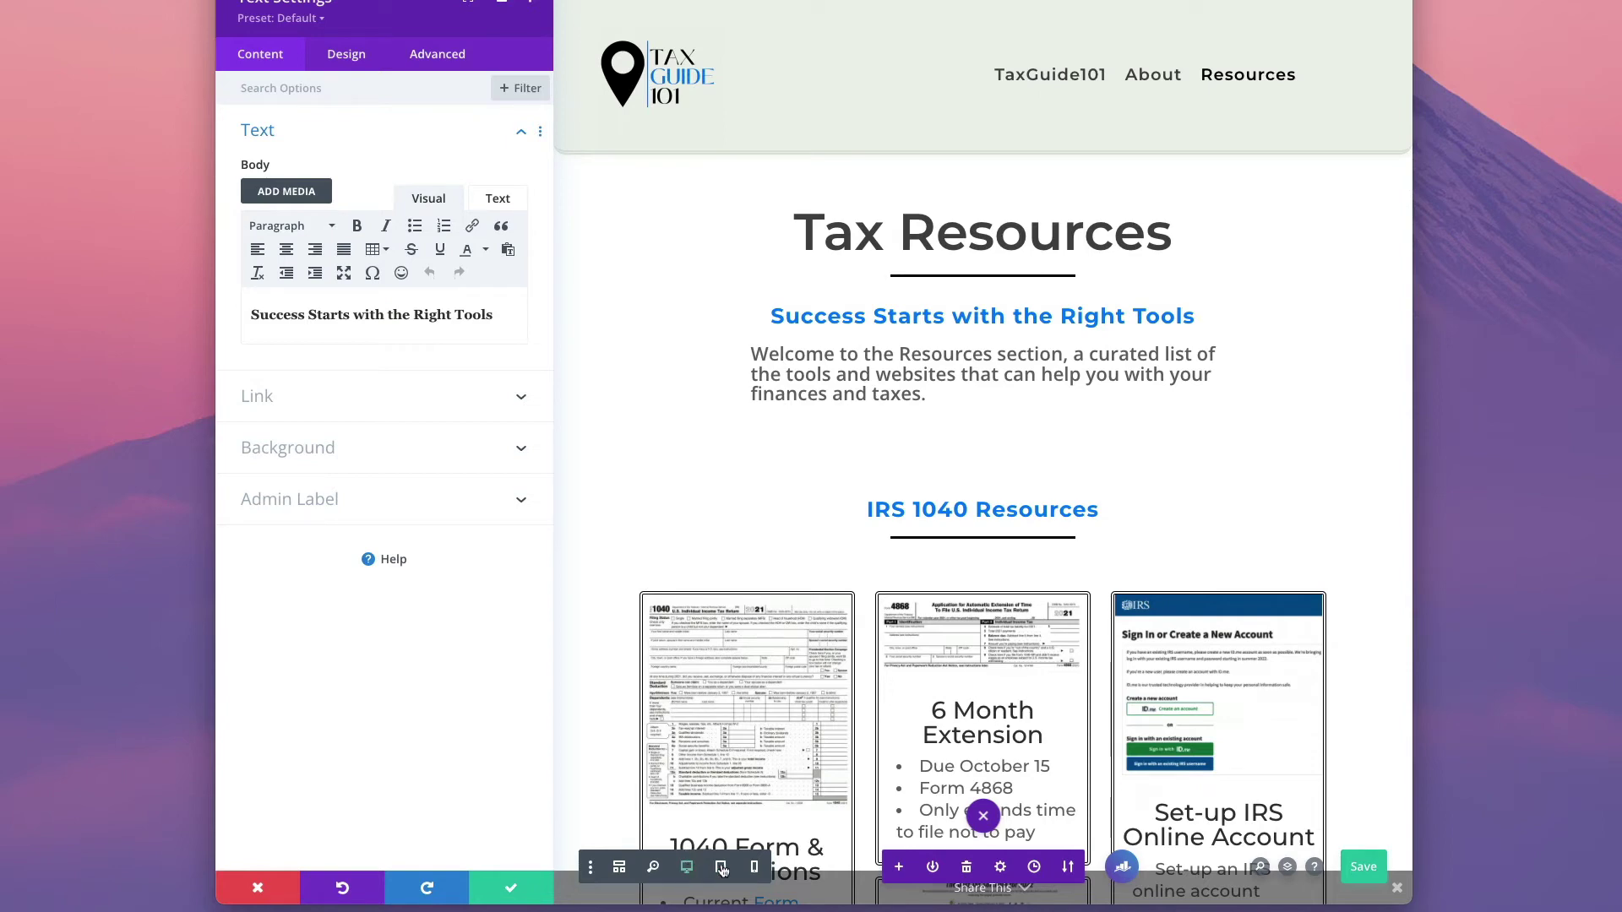
- Preview tablet and phone views, return to desktop, and open the Heading 4 text styling
{"action": "left_click", "coordinate": [720, 867]}
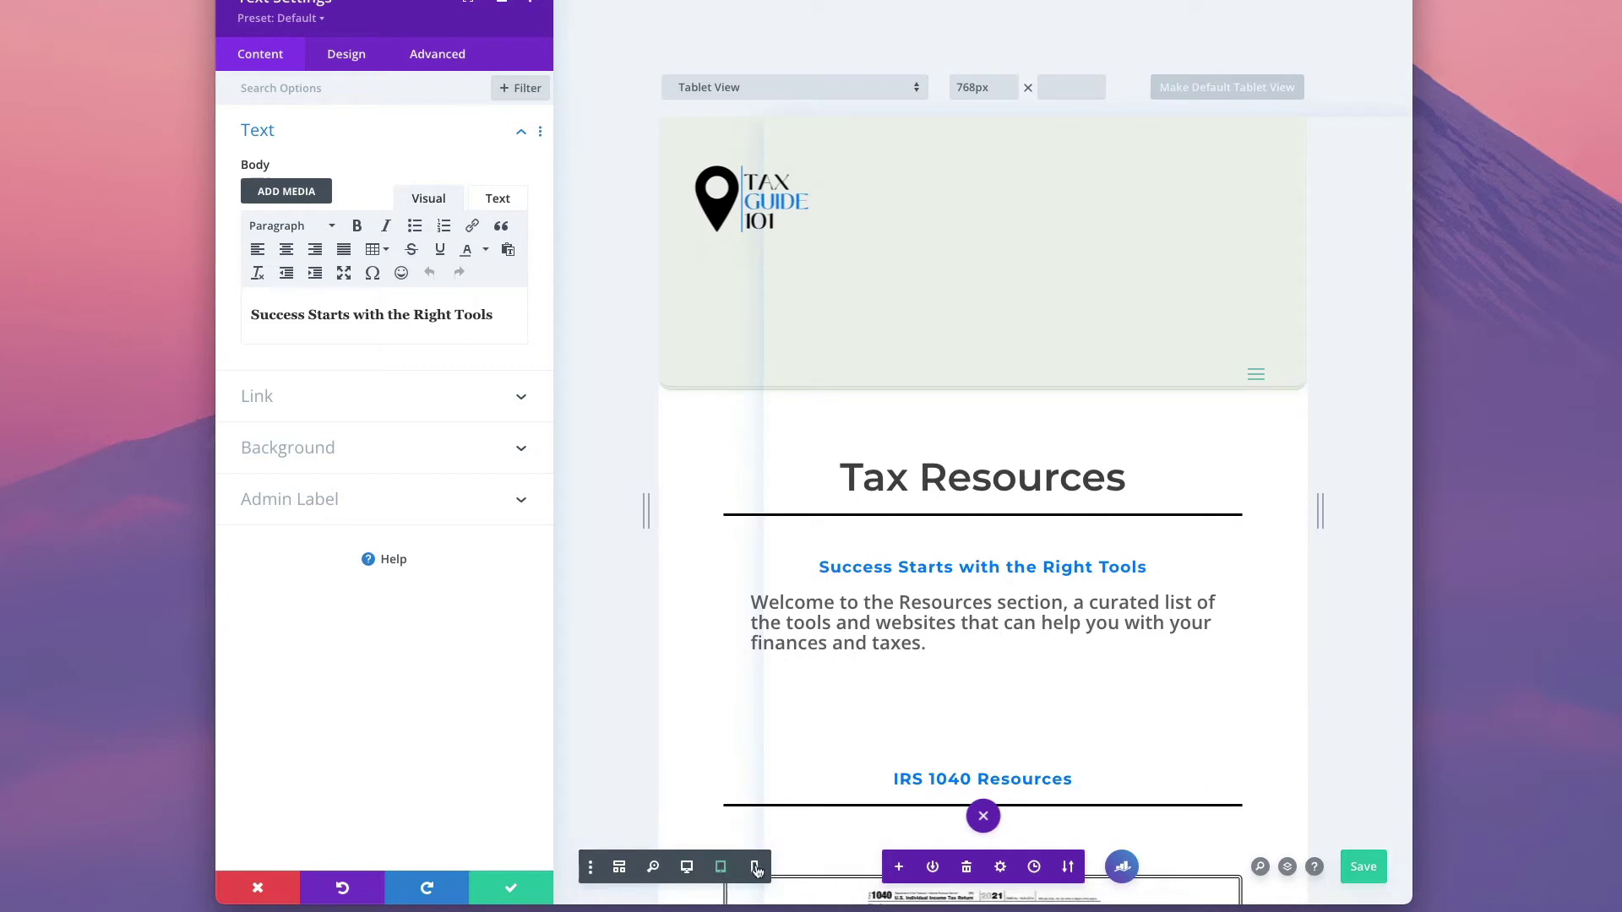
{"action": "left_click", "coordinate": [756, 867]}
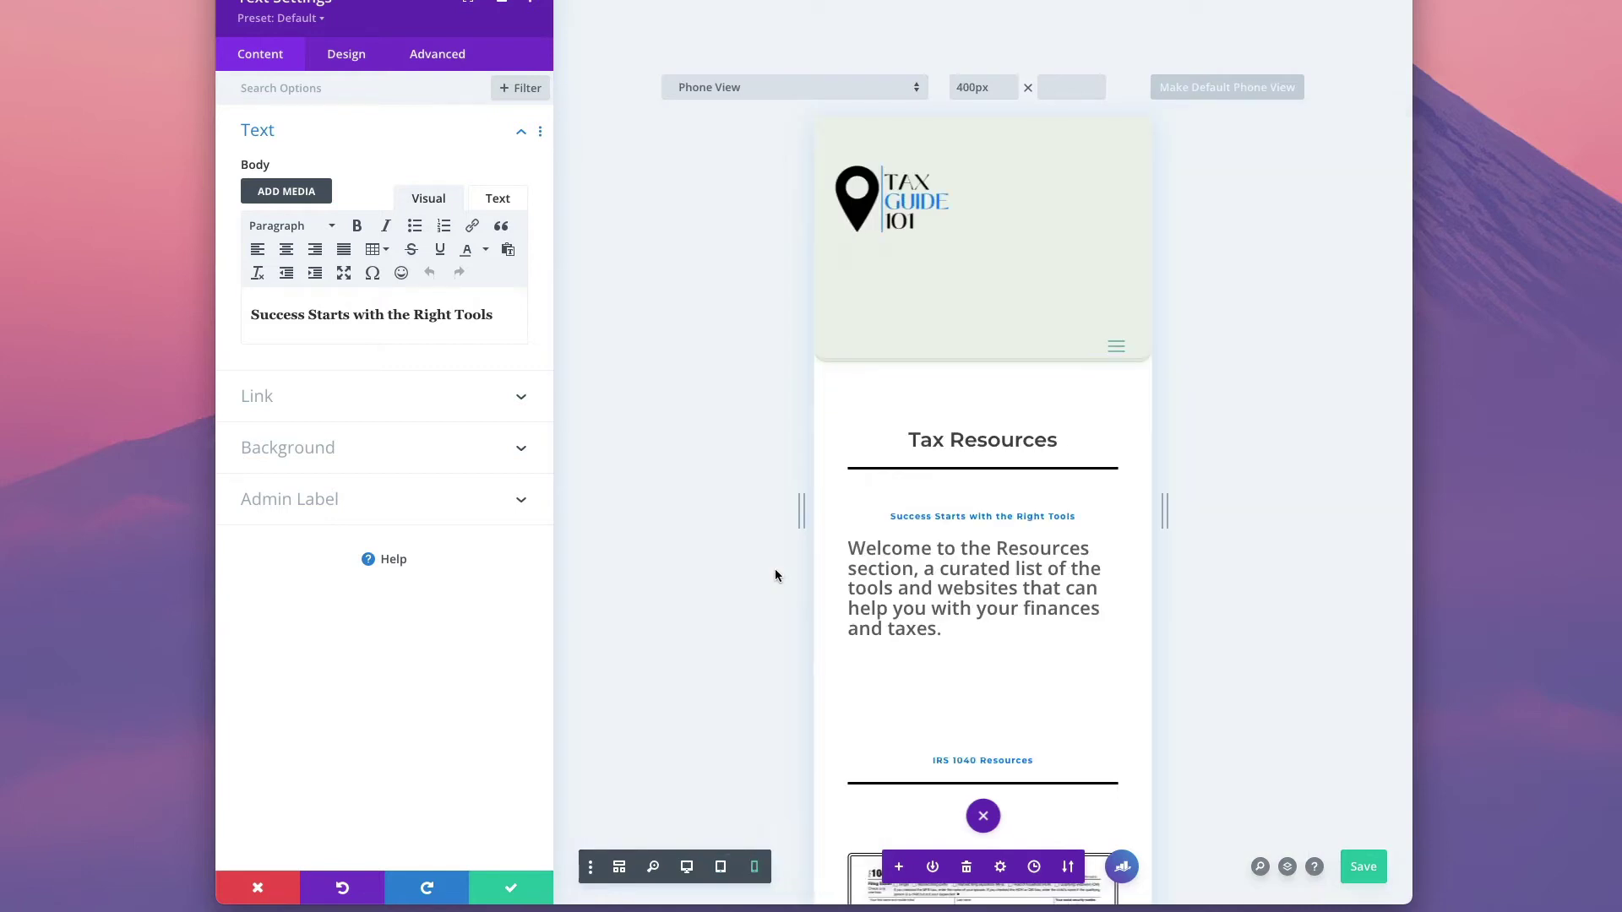
{"action": "left_click", "coordinate": [687, 867]}
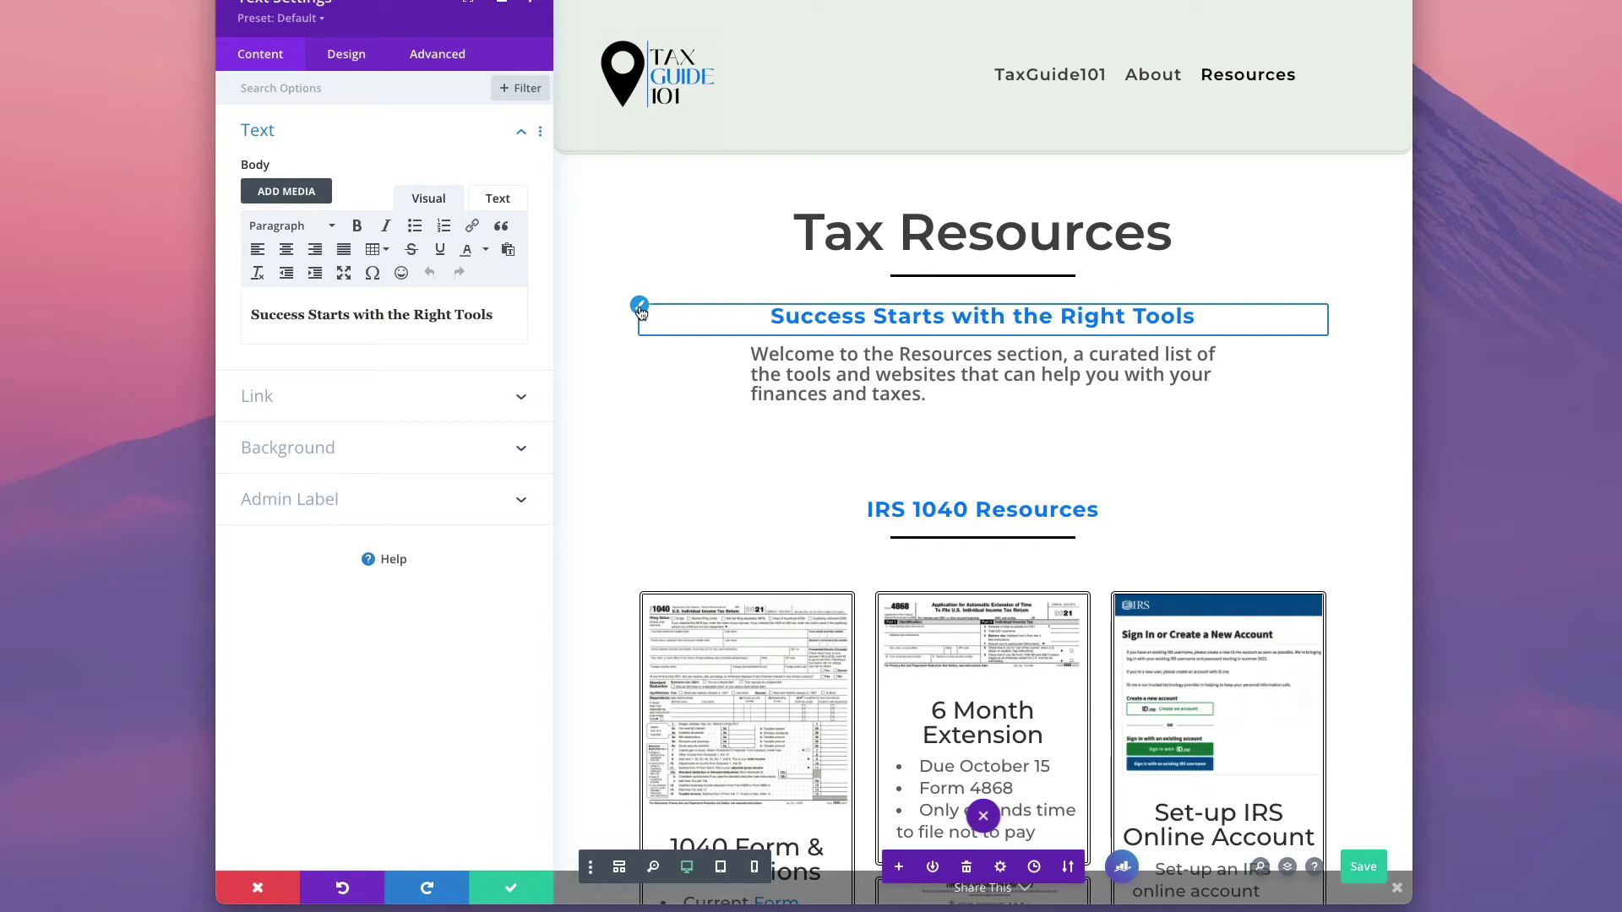
{"action": "left_click", "coordinate": [640, 309]}
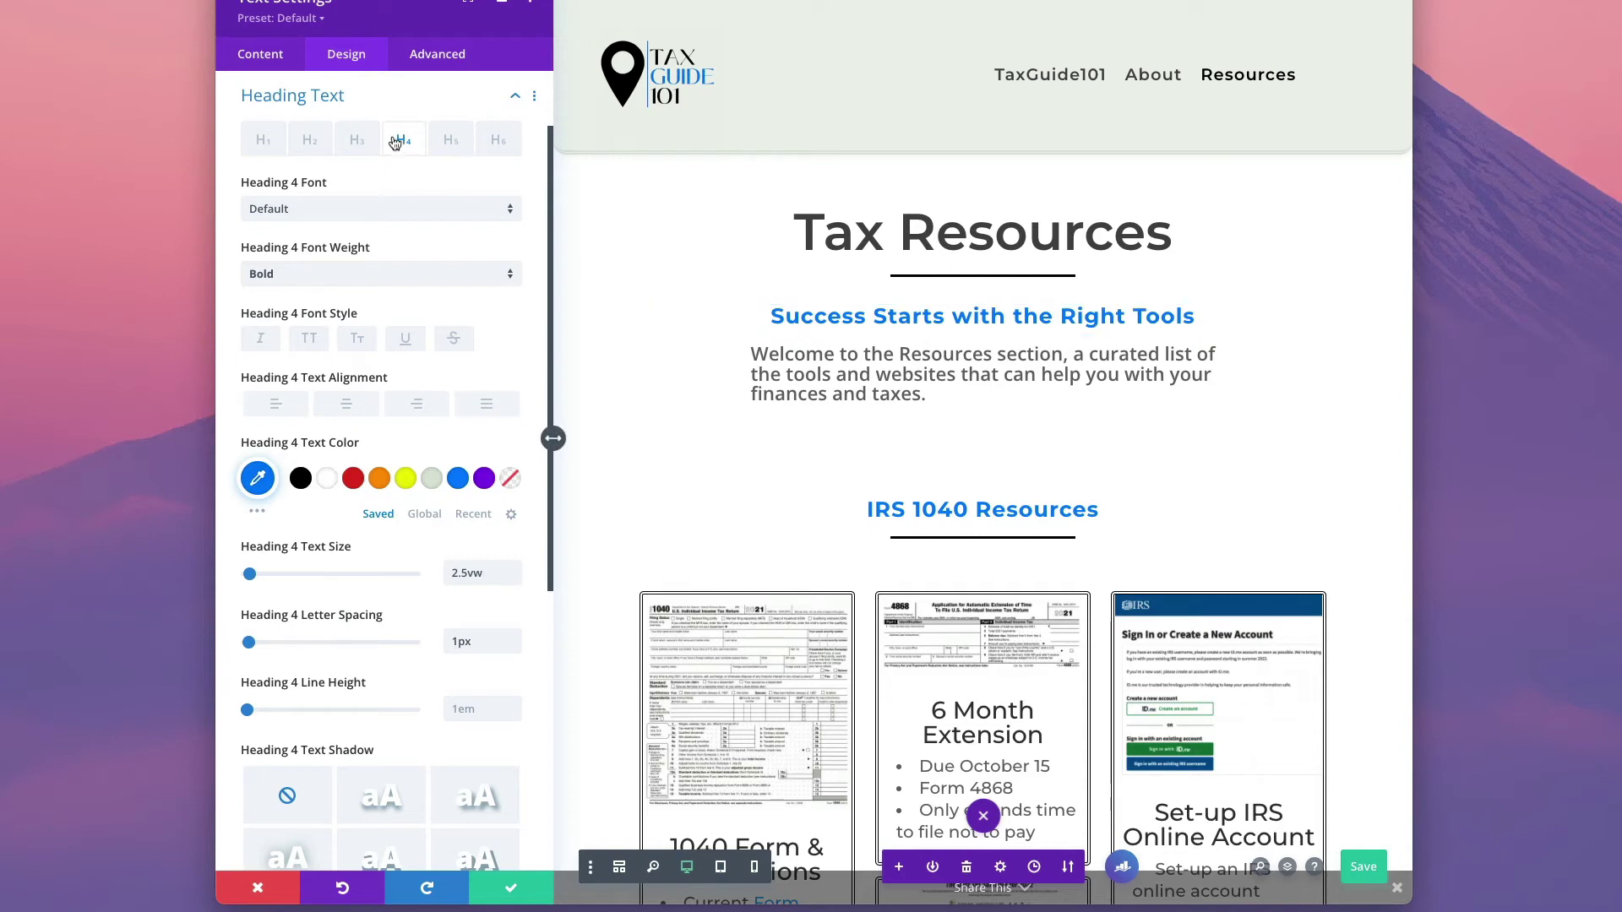
- Enable separate desktop, tablet and phone values for the Heading 4 text size
{"action": "scroll", "coordinate": [377, 561], "scroll_direction": "down", "scroll_amount": 1}
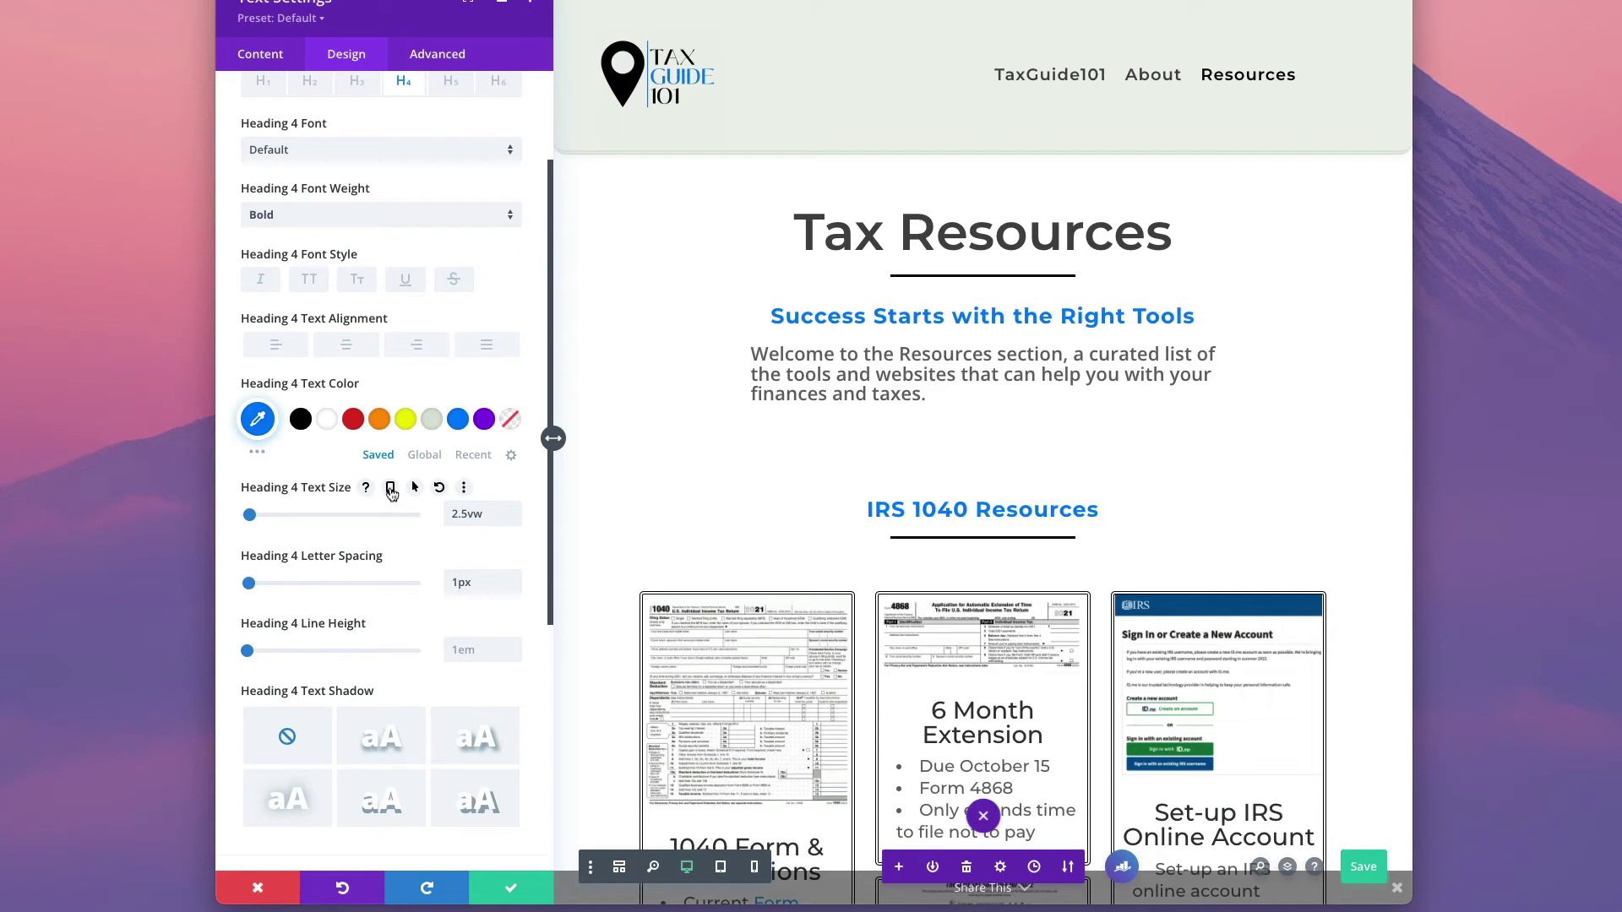
{"action": "left_click", "coordinate": [390, 488]}
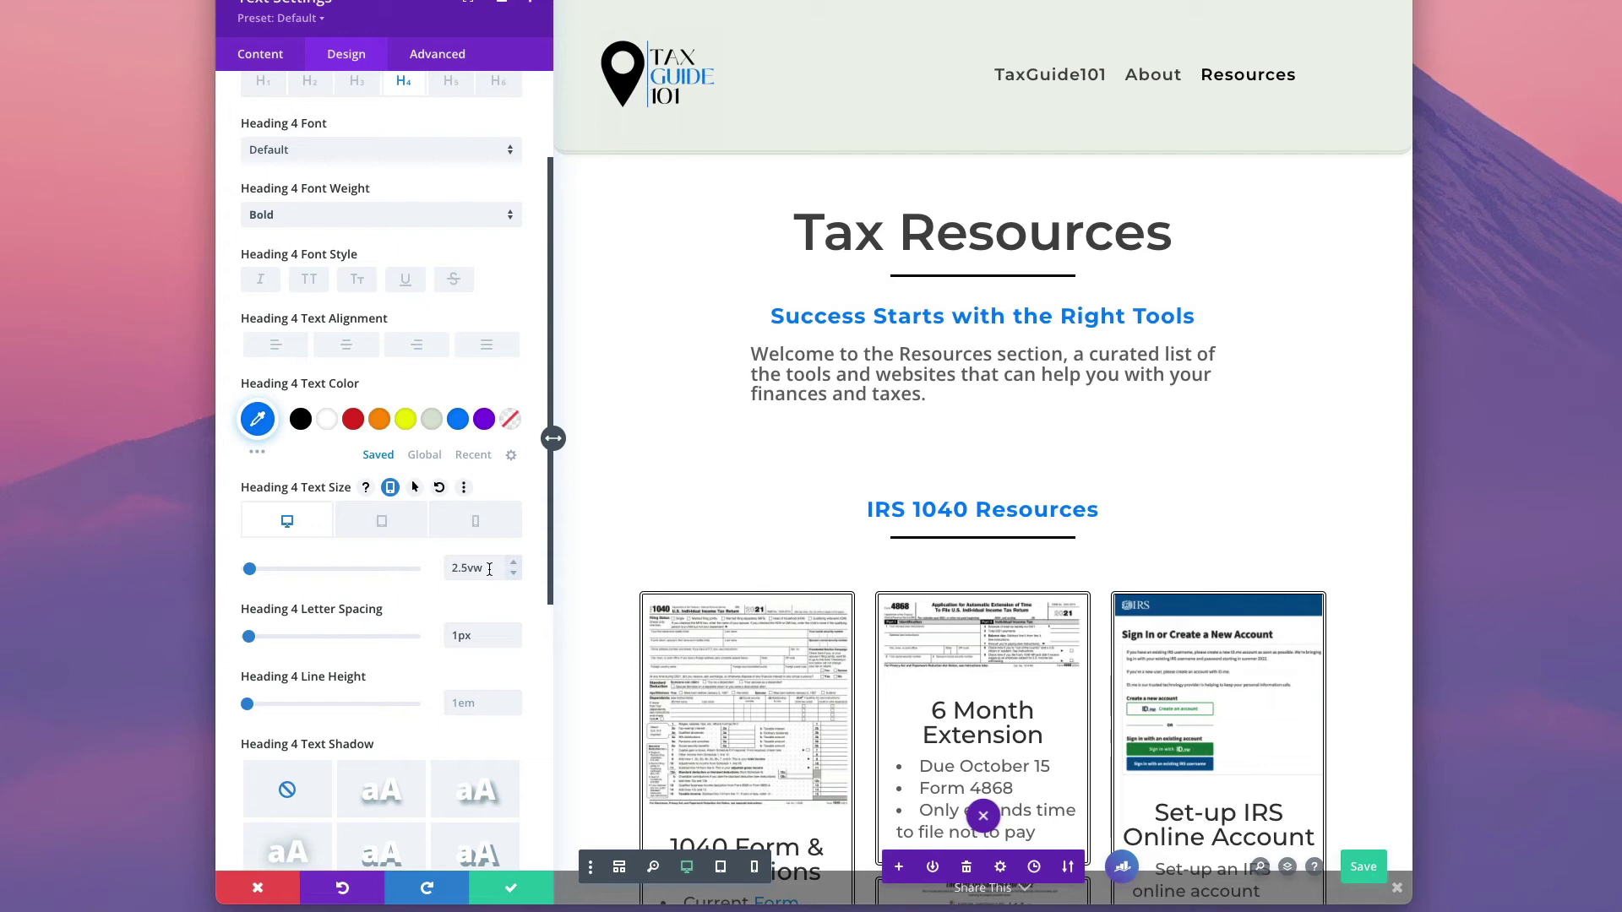
- Raise the tablet Heading 4 text size to 3.5vw, then switch to the phone value
{"action": "left_click", "coordinate": [380, 532]}
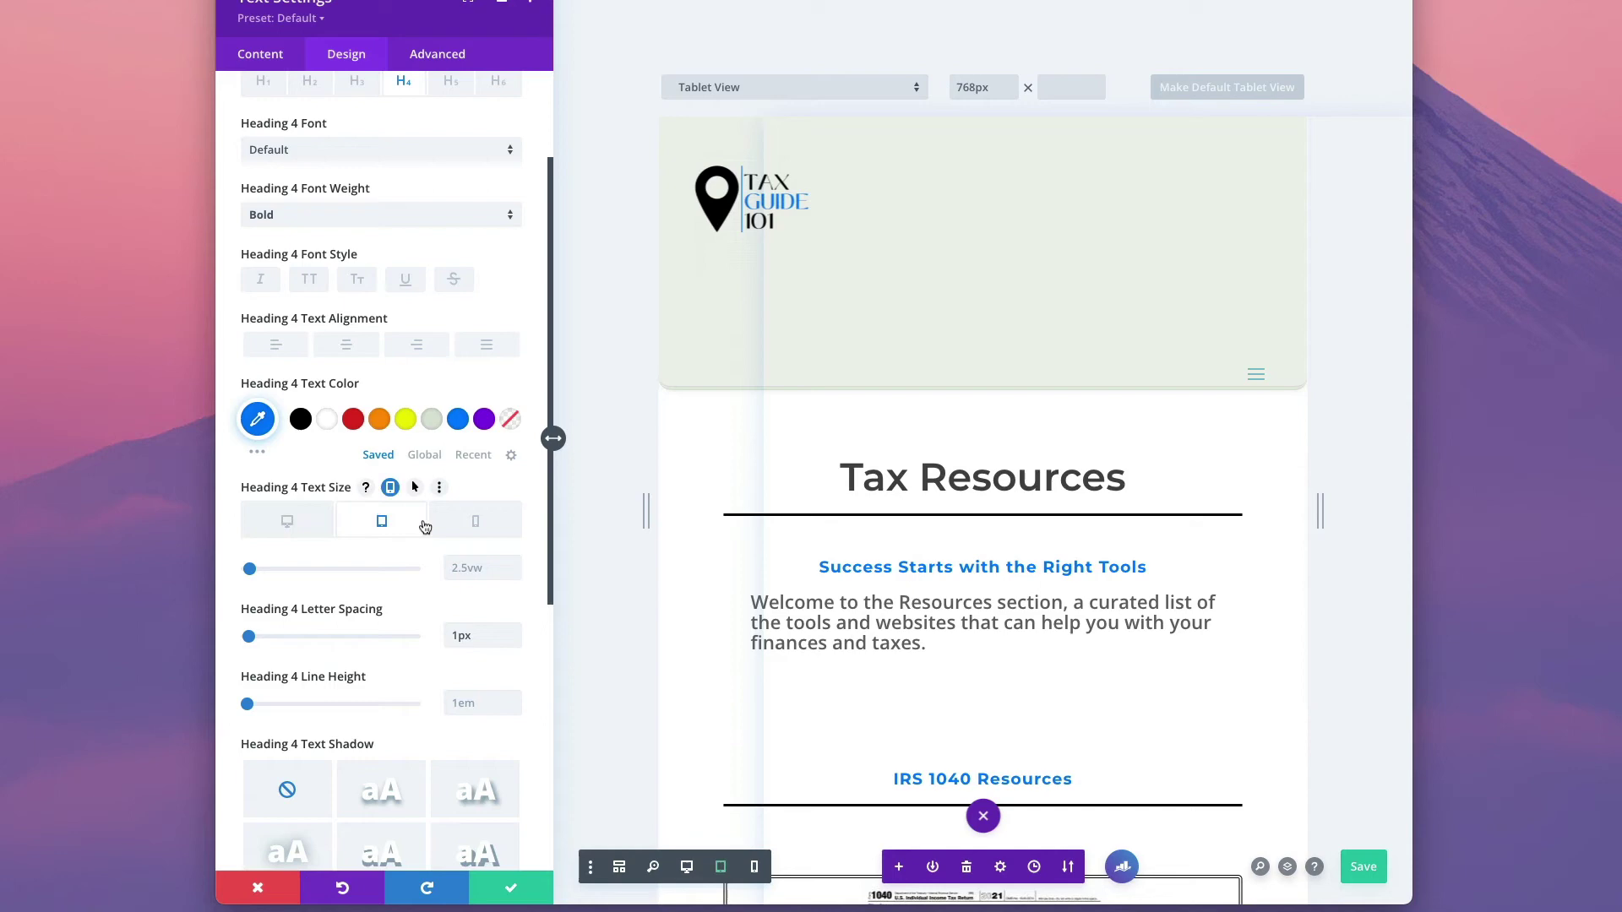
{"action": "left_click", "coordinate": [476, 524]}
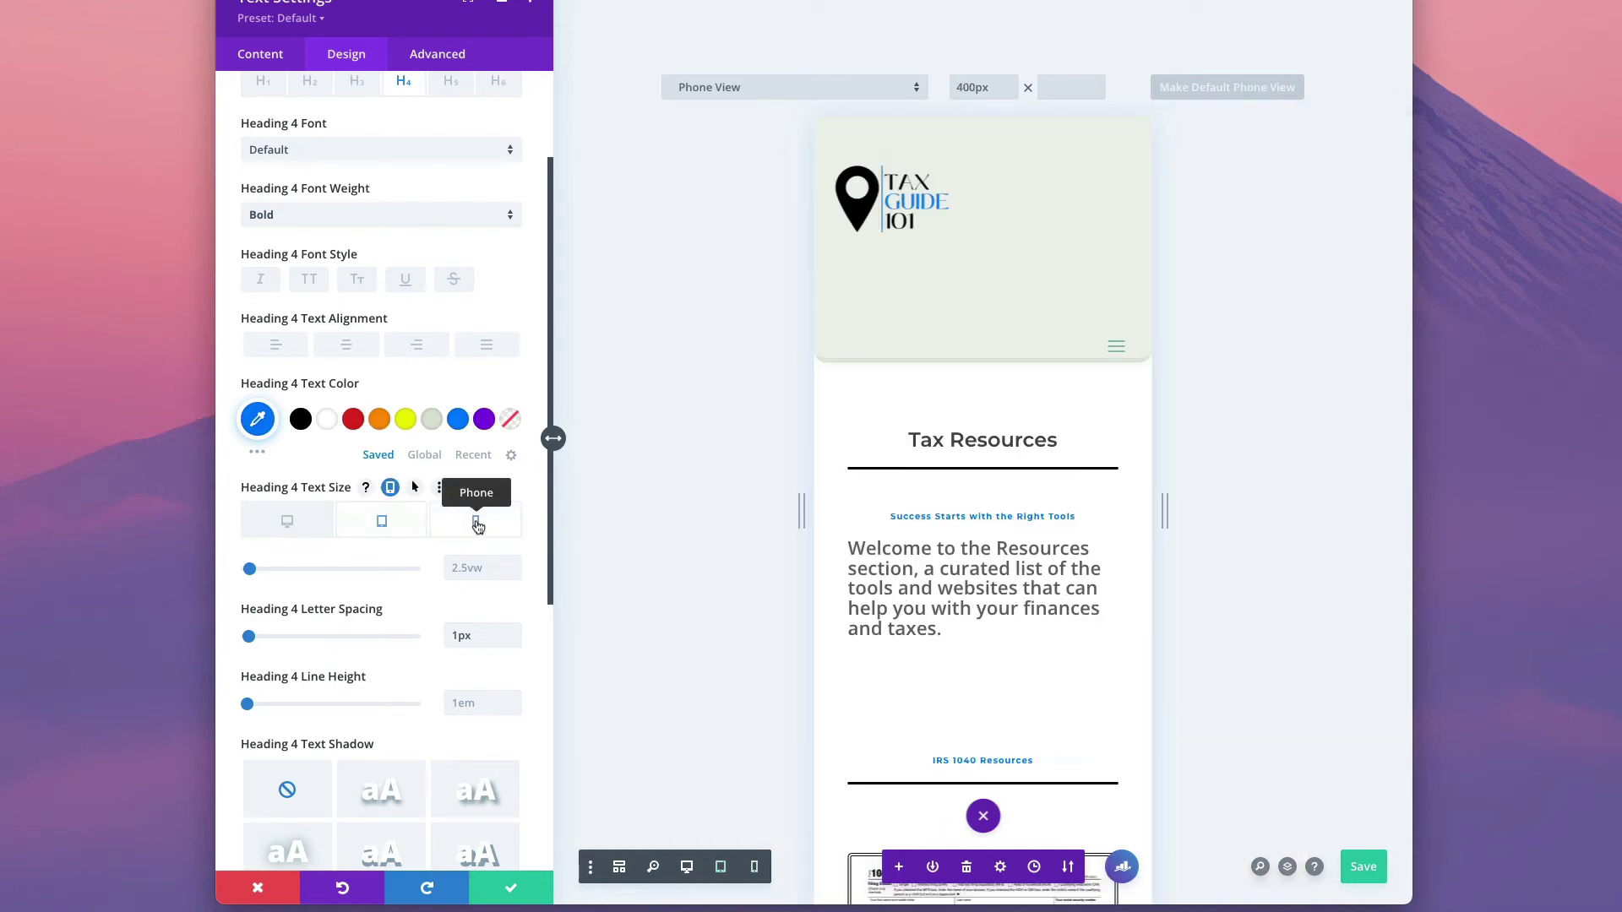
{"action": "left_click", "coordinate": [380, 527]}
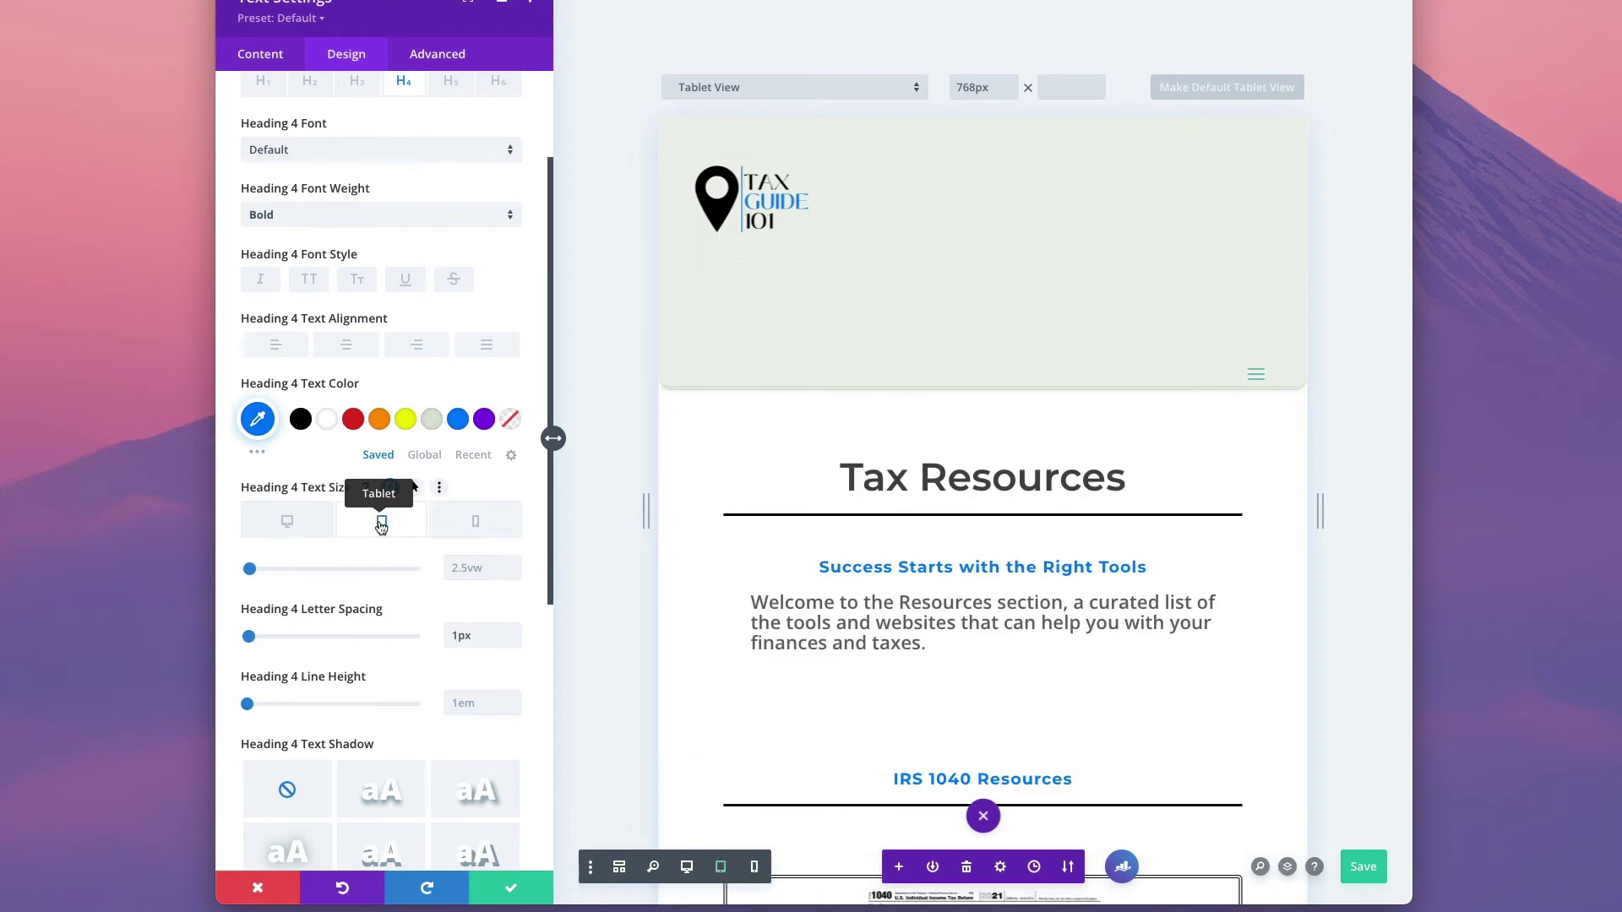
{"action": "left_click", "coordinate": [513, 566]}
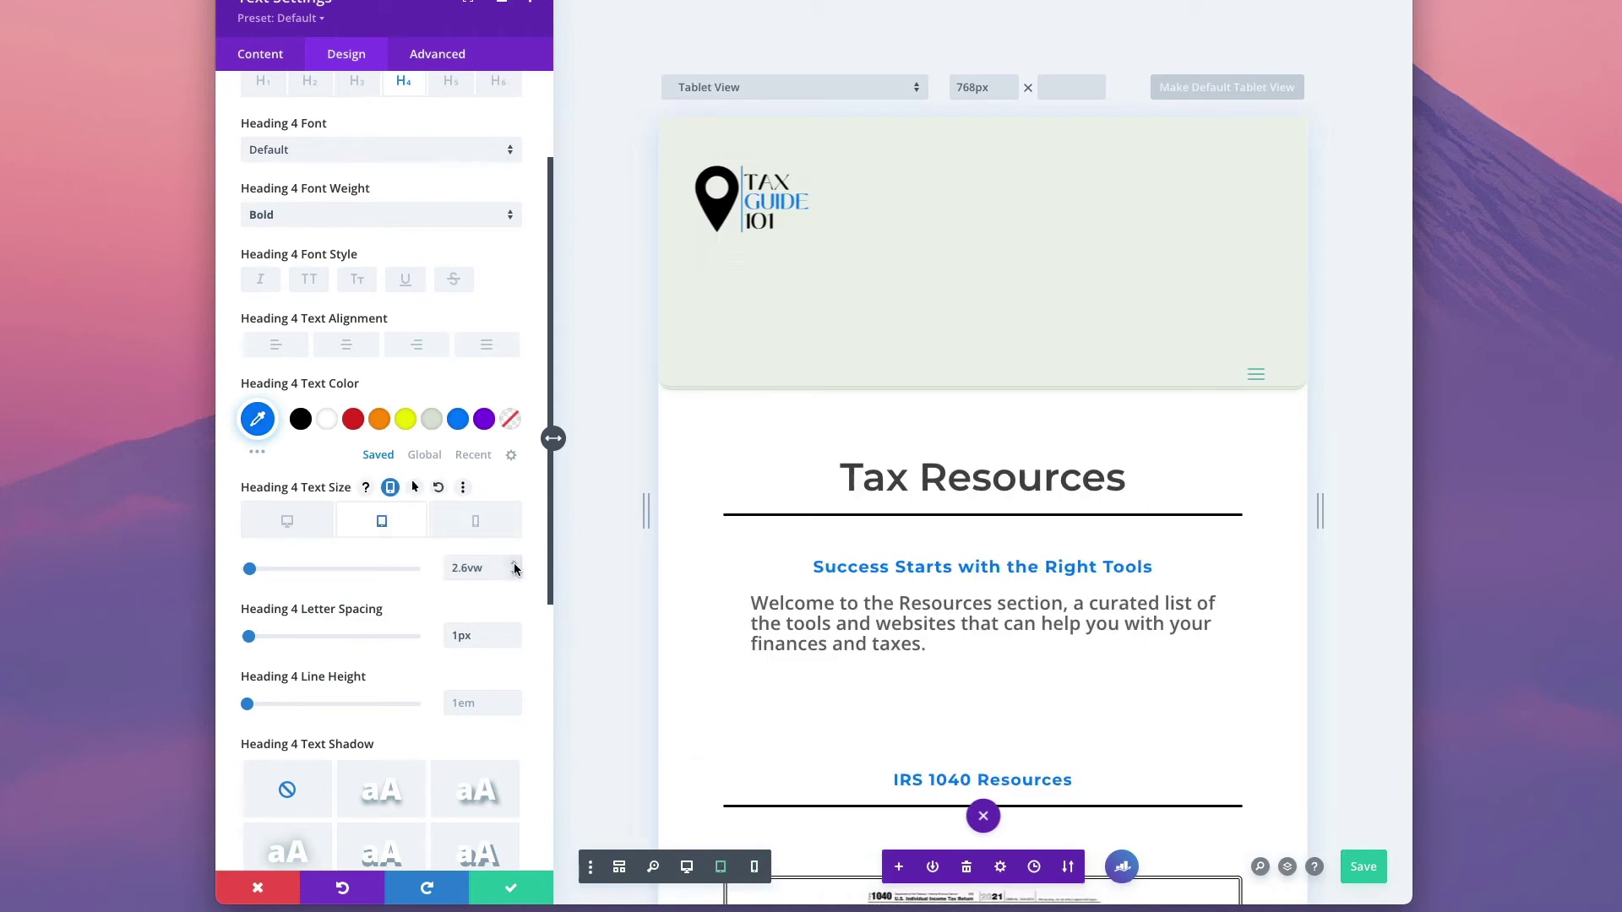
{"action": "left_click", "coordinate": [514, 566]}
{"action": "left_click", "coordinate": [513, 566]}
{"action": "left_click", "coordinate": [513, 565]}
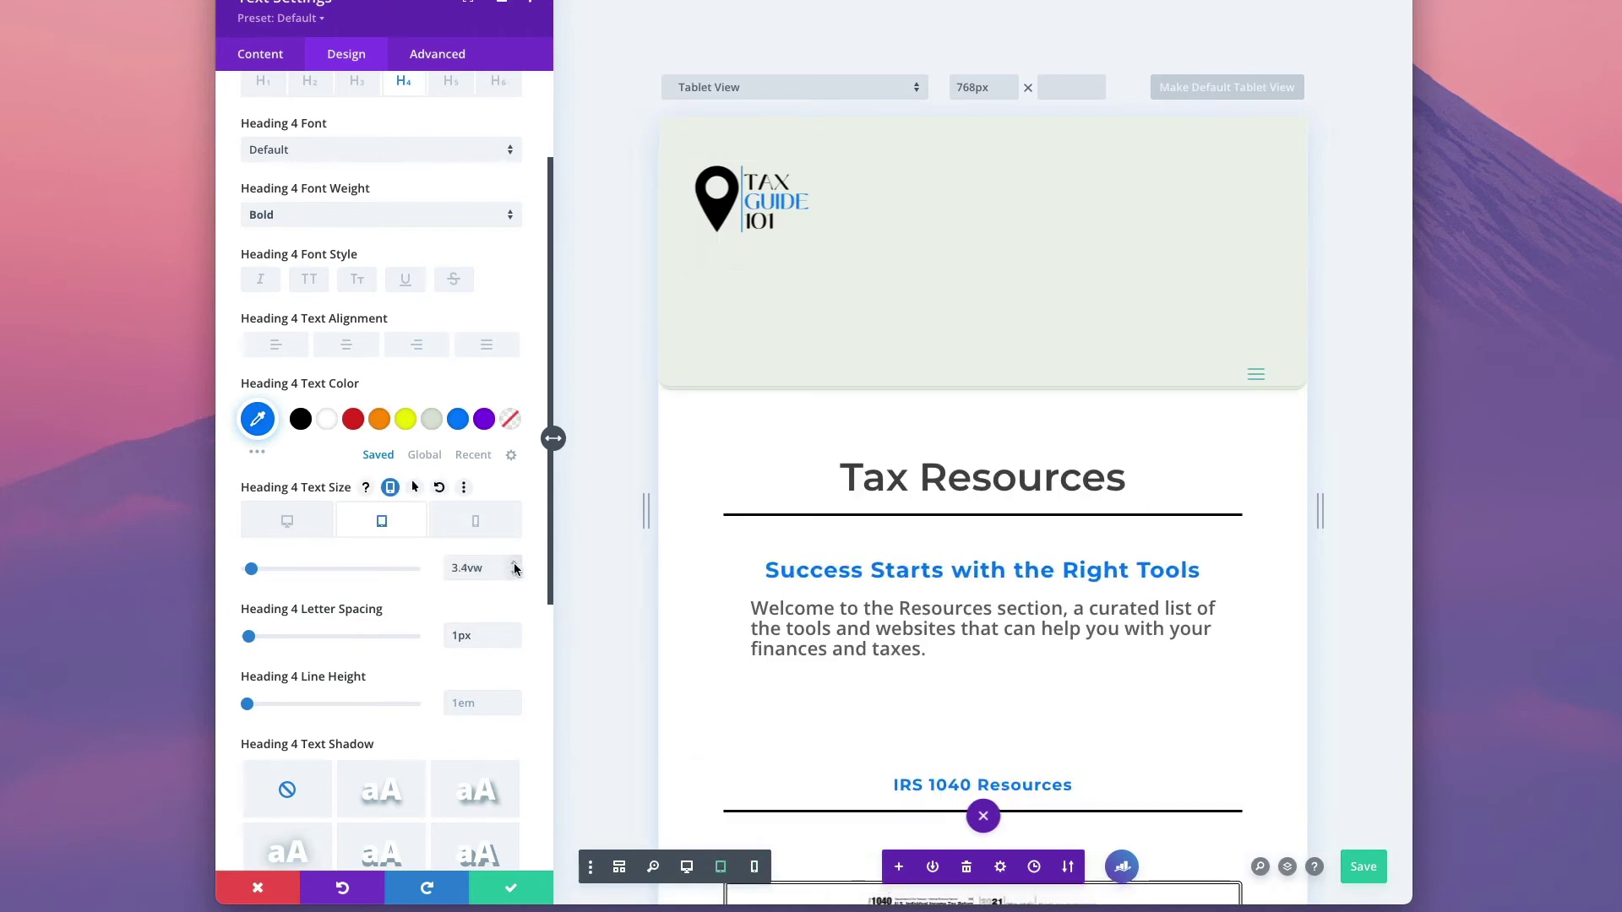
{"action": "left_click", "coordinate": [512, 565]}
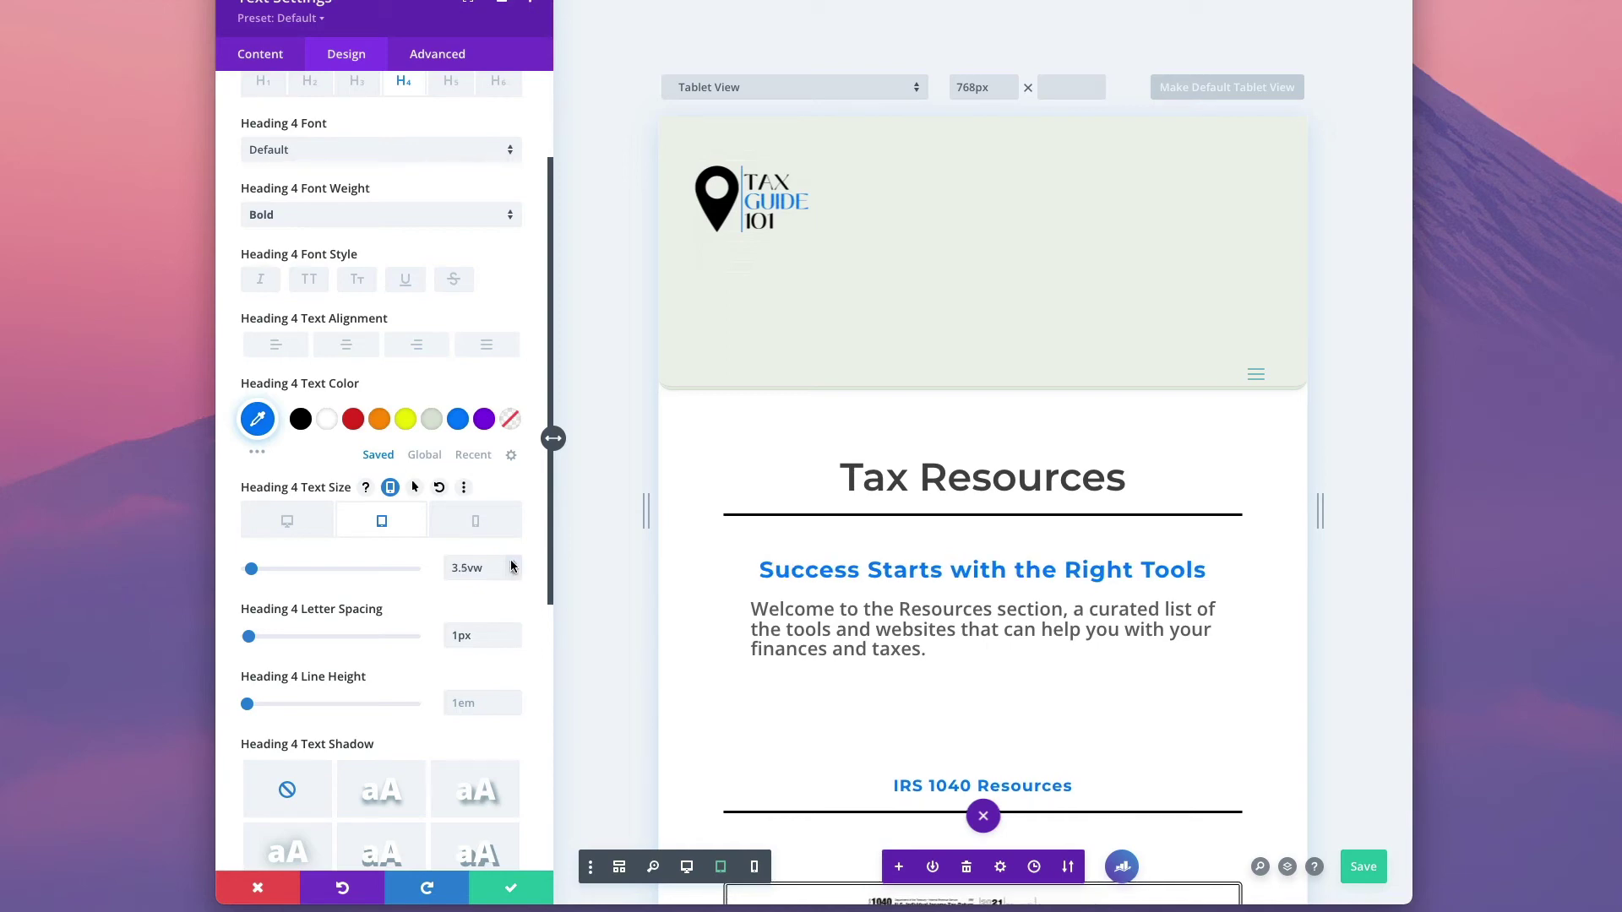
{"action": "left_click", "coordinate": [478, 526]}
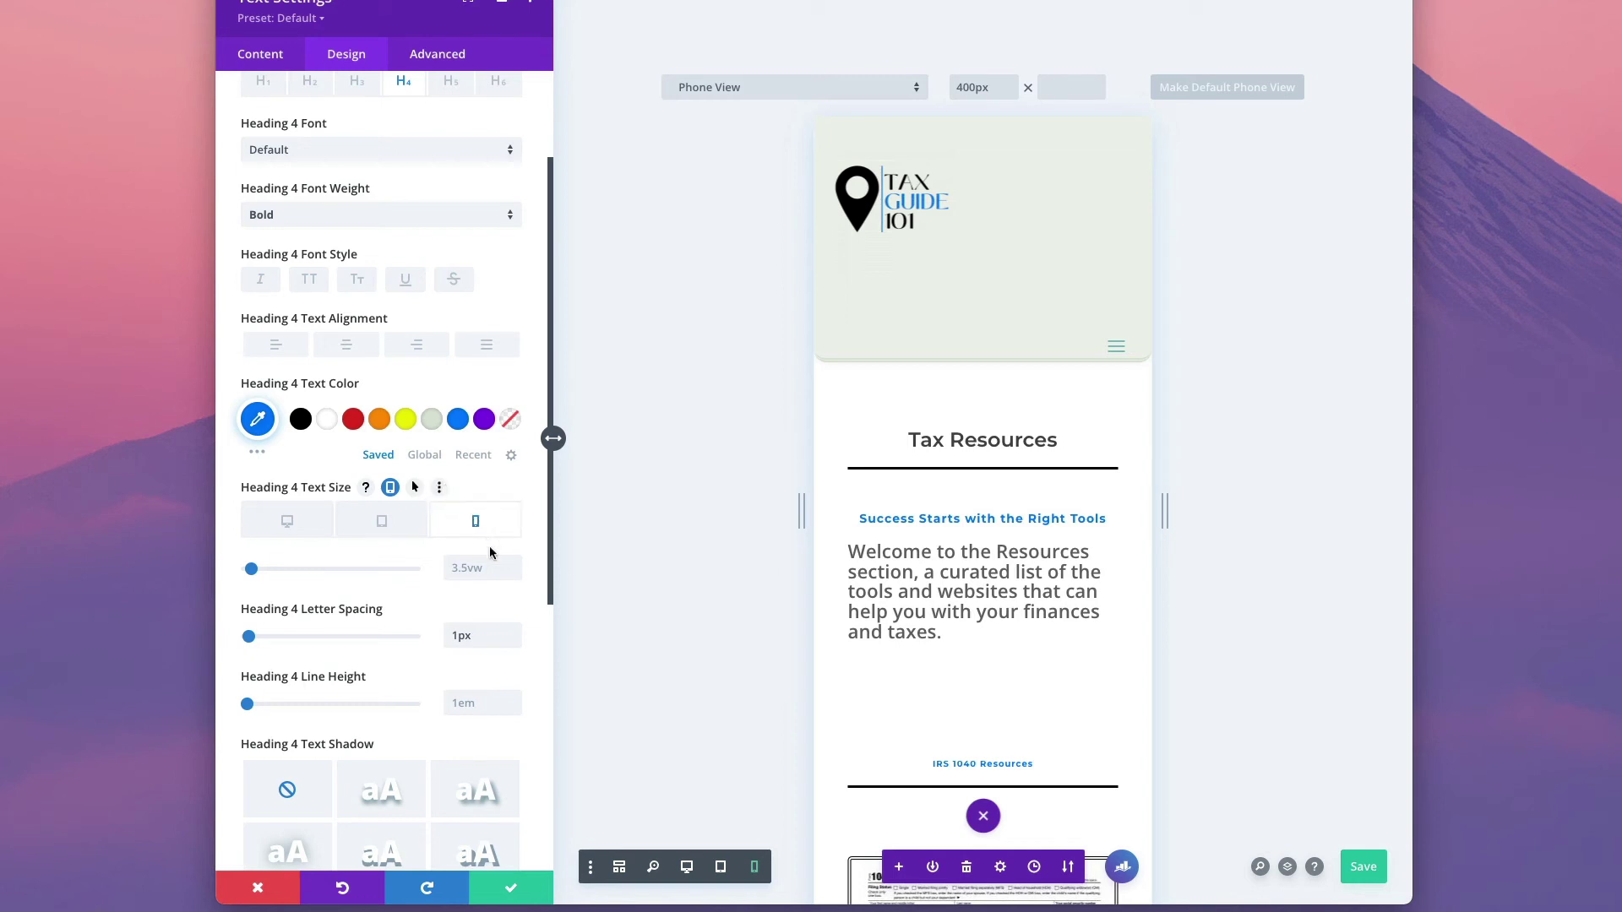
- Increase the phone Heading 4 text size to 4.5vw
{"action": "left_click", "coordinate": [514, 564]}
{"action": "left_click", "coordinate": [514, 564]}
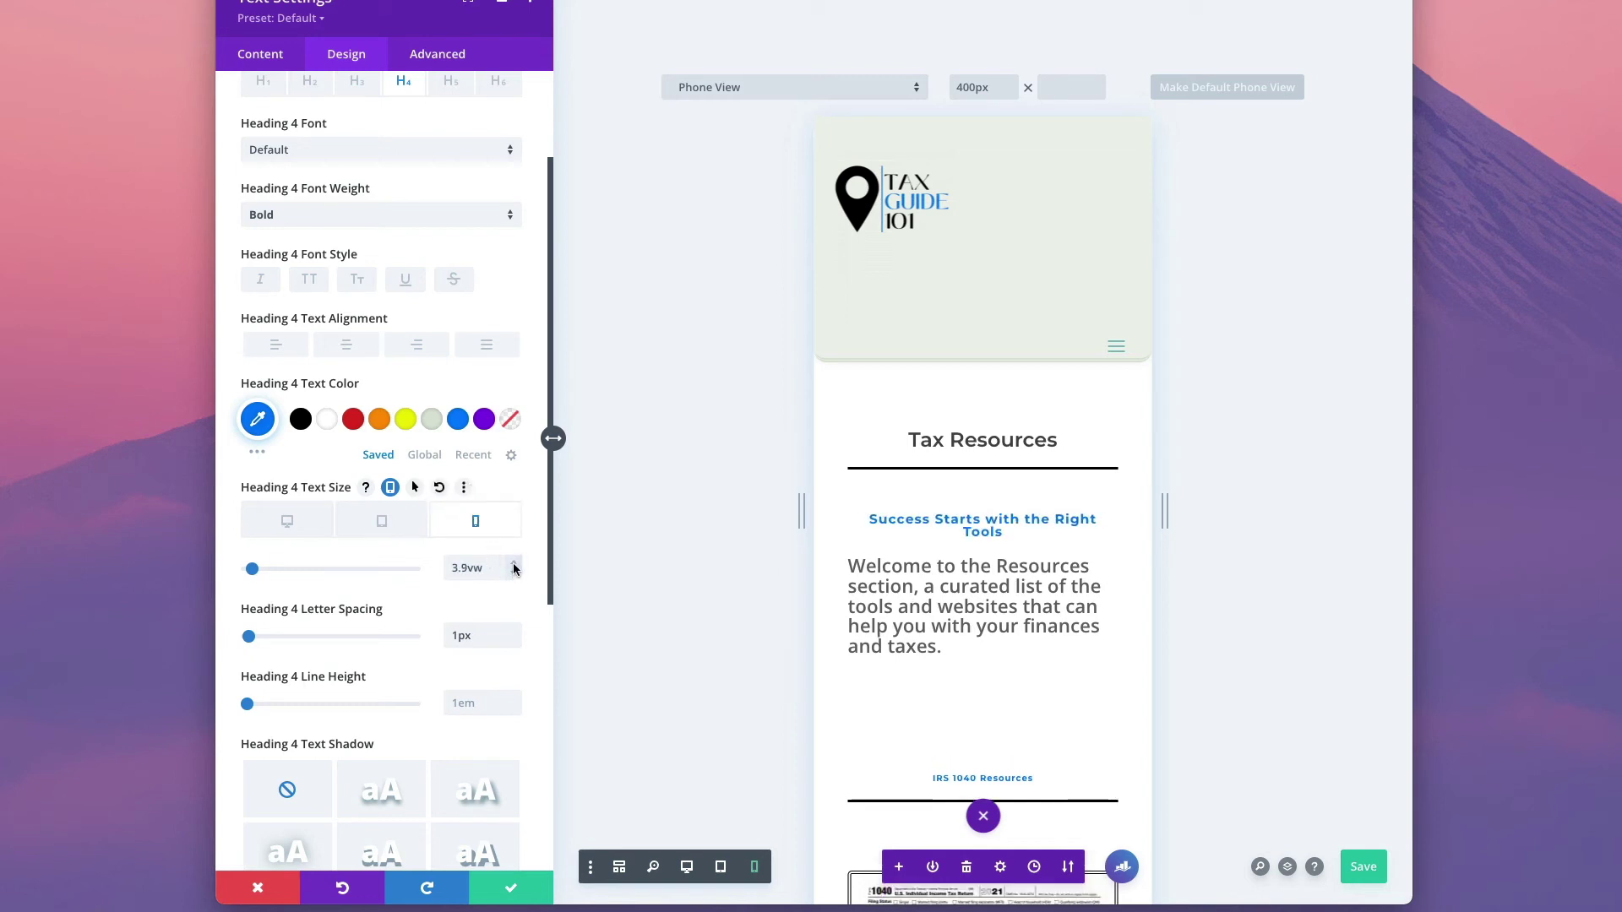
{"action": "left_click", "coordinate": [514, 564]}
{"action": "left_click", "coordinate": [513, 564]}
{"action": "left_click", "coordinate": [514, 564]}
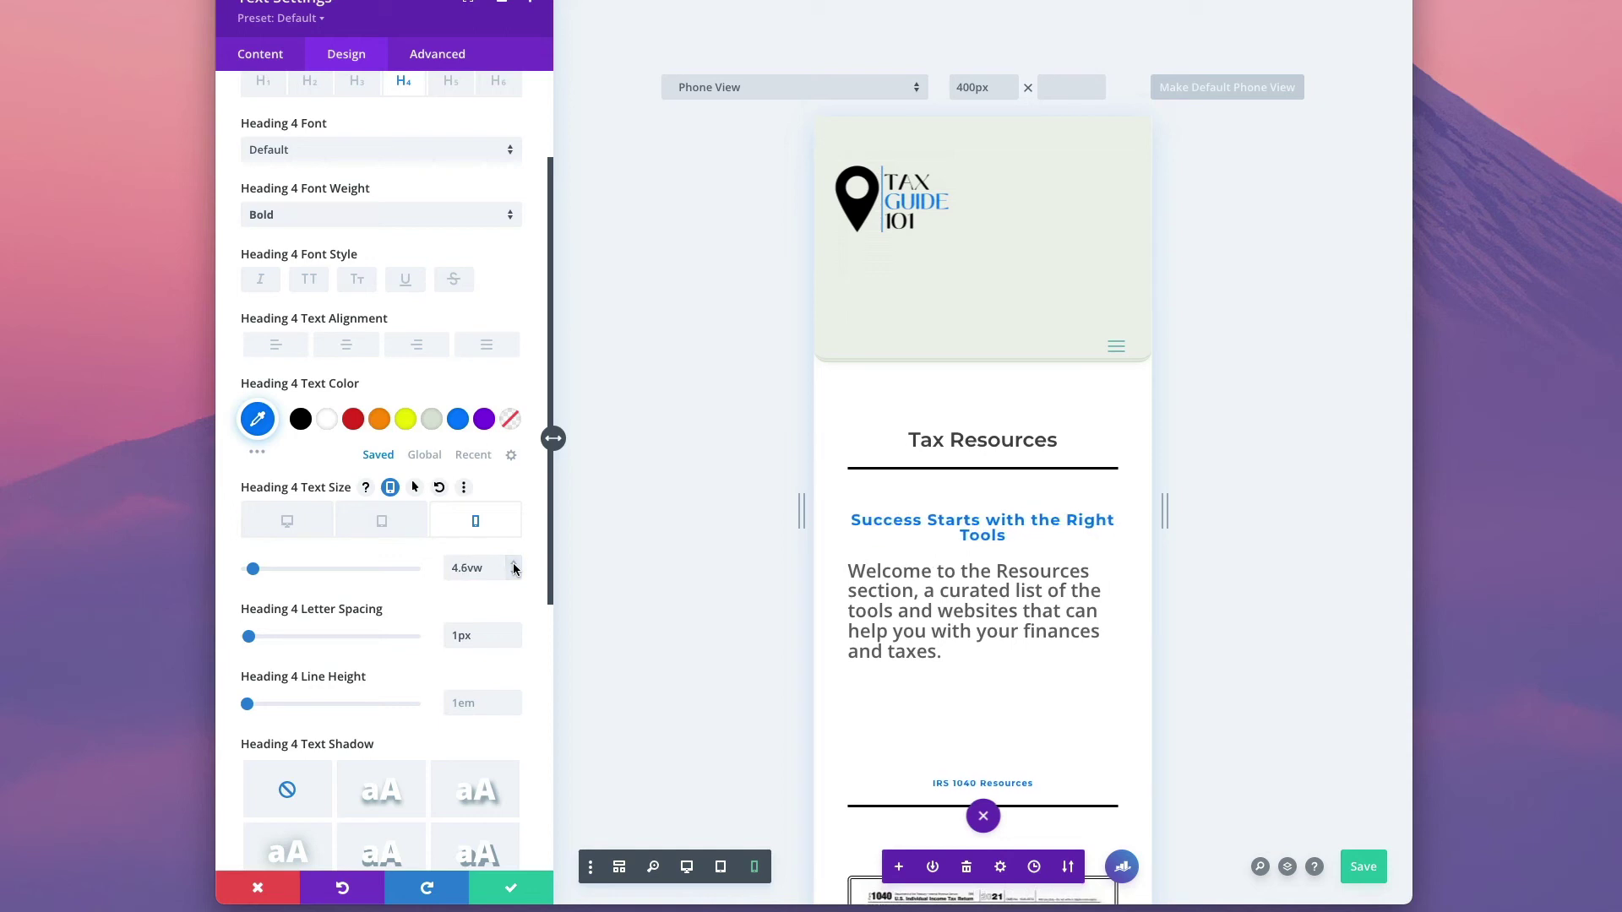
{"action": "left_click", "coordinate": [516, 566]}
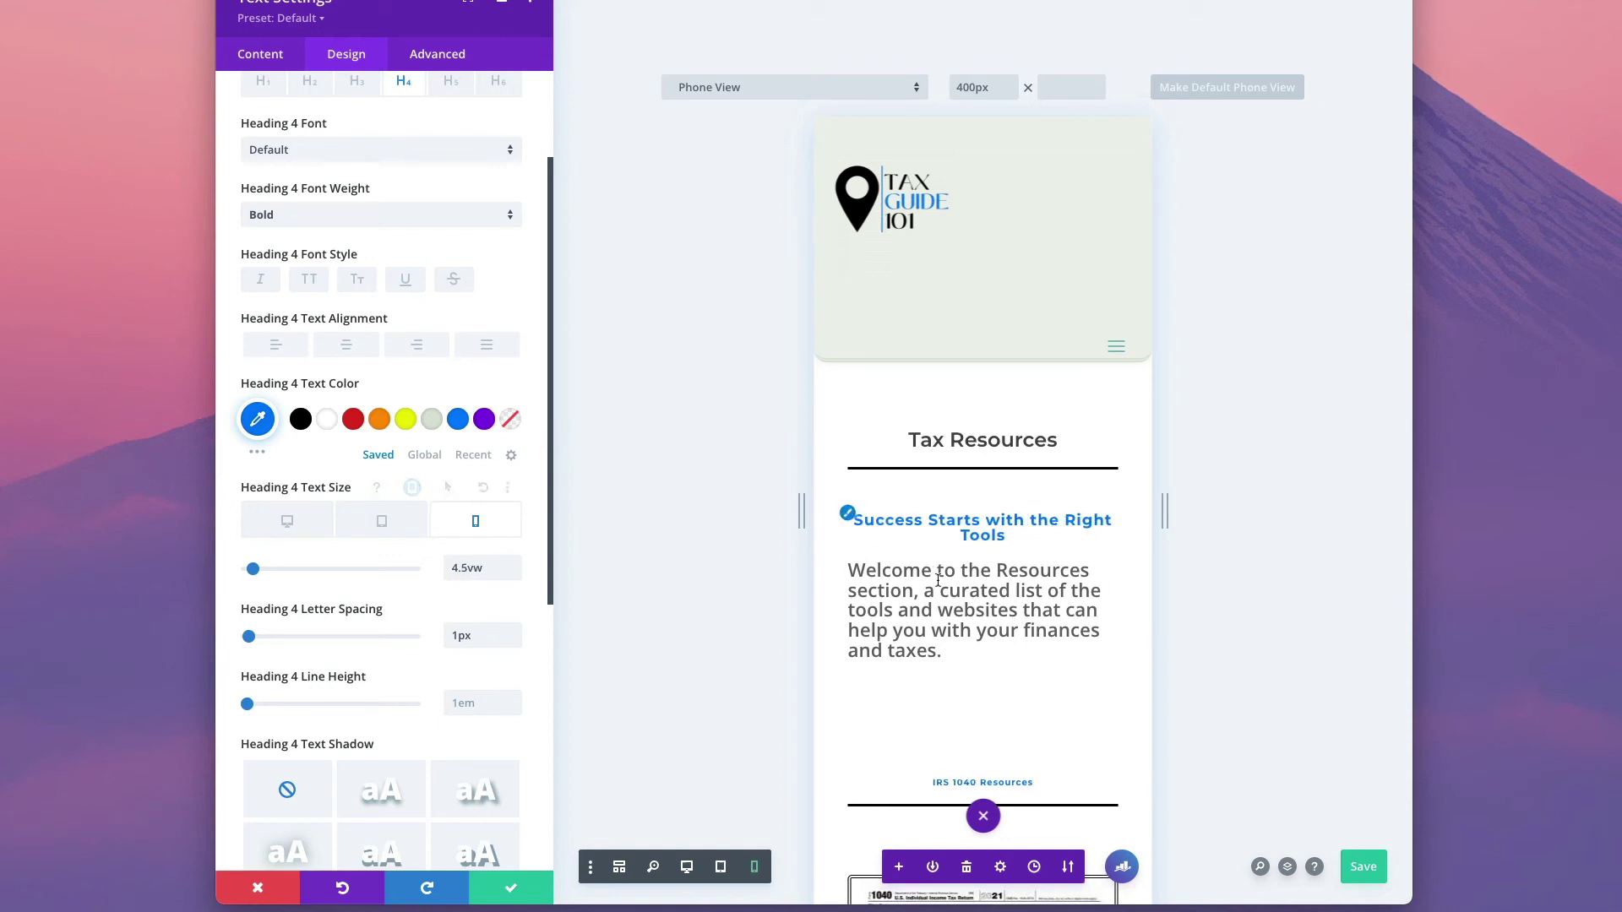
{"action": "scroll", "coordinate": [937, 580], "scroll_direction": "down", "scroll_amount": 2}
{"action": "scroll", "coordinate": [938, 581], "scroll_direction": "down", "scroll_amount": 3}
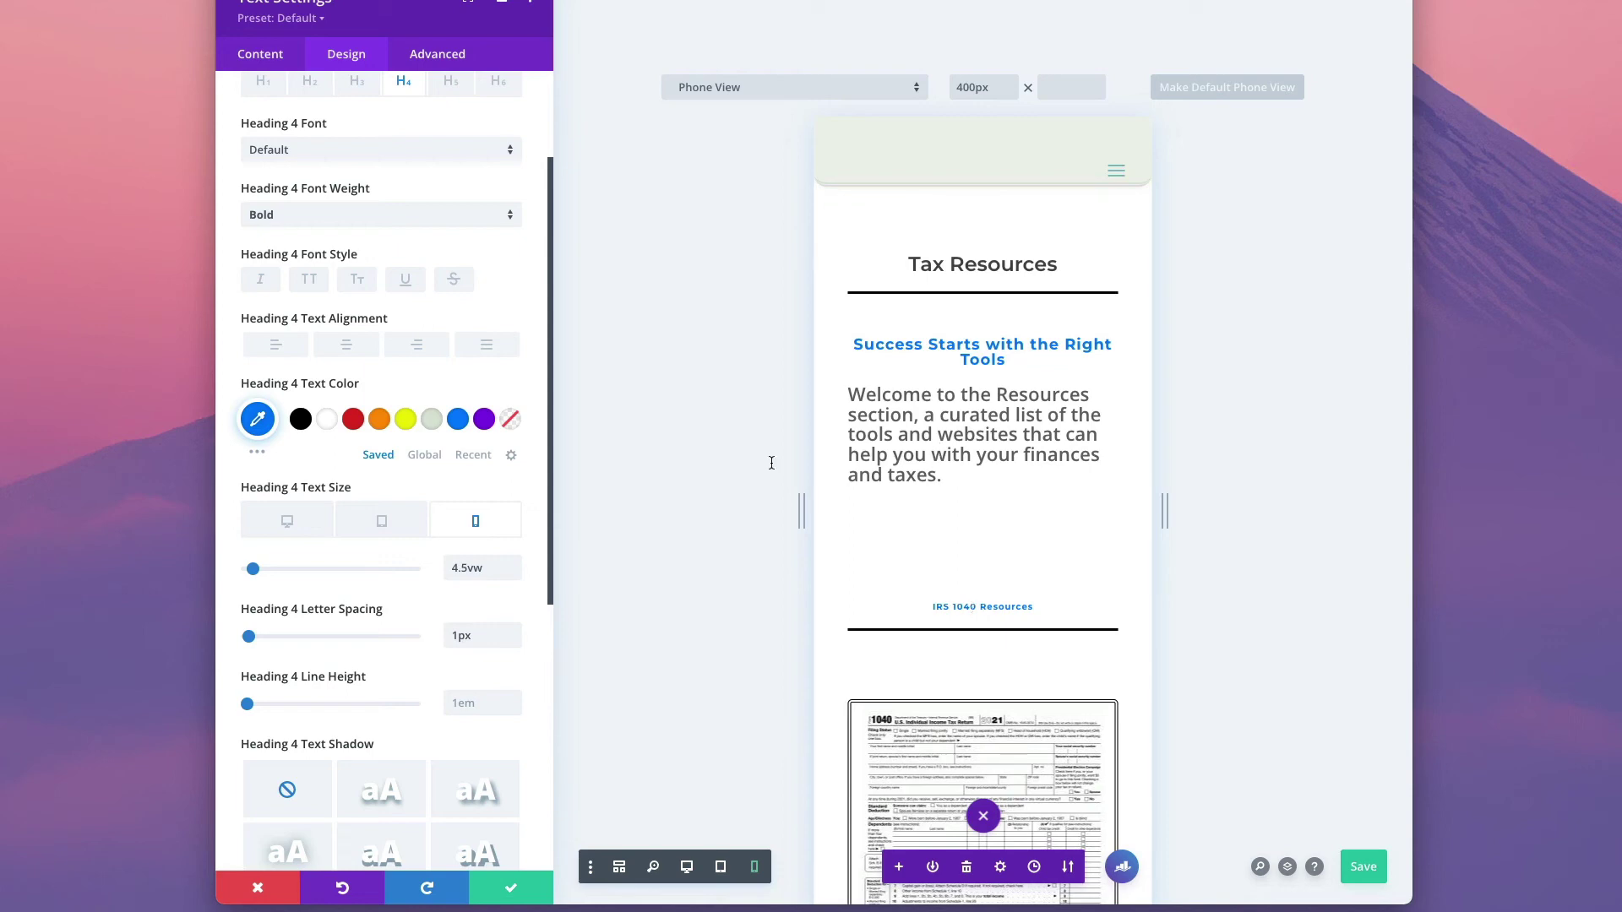
{"action": "mouse_move", "coordinate": [357, 493]}
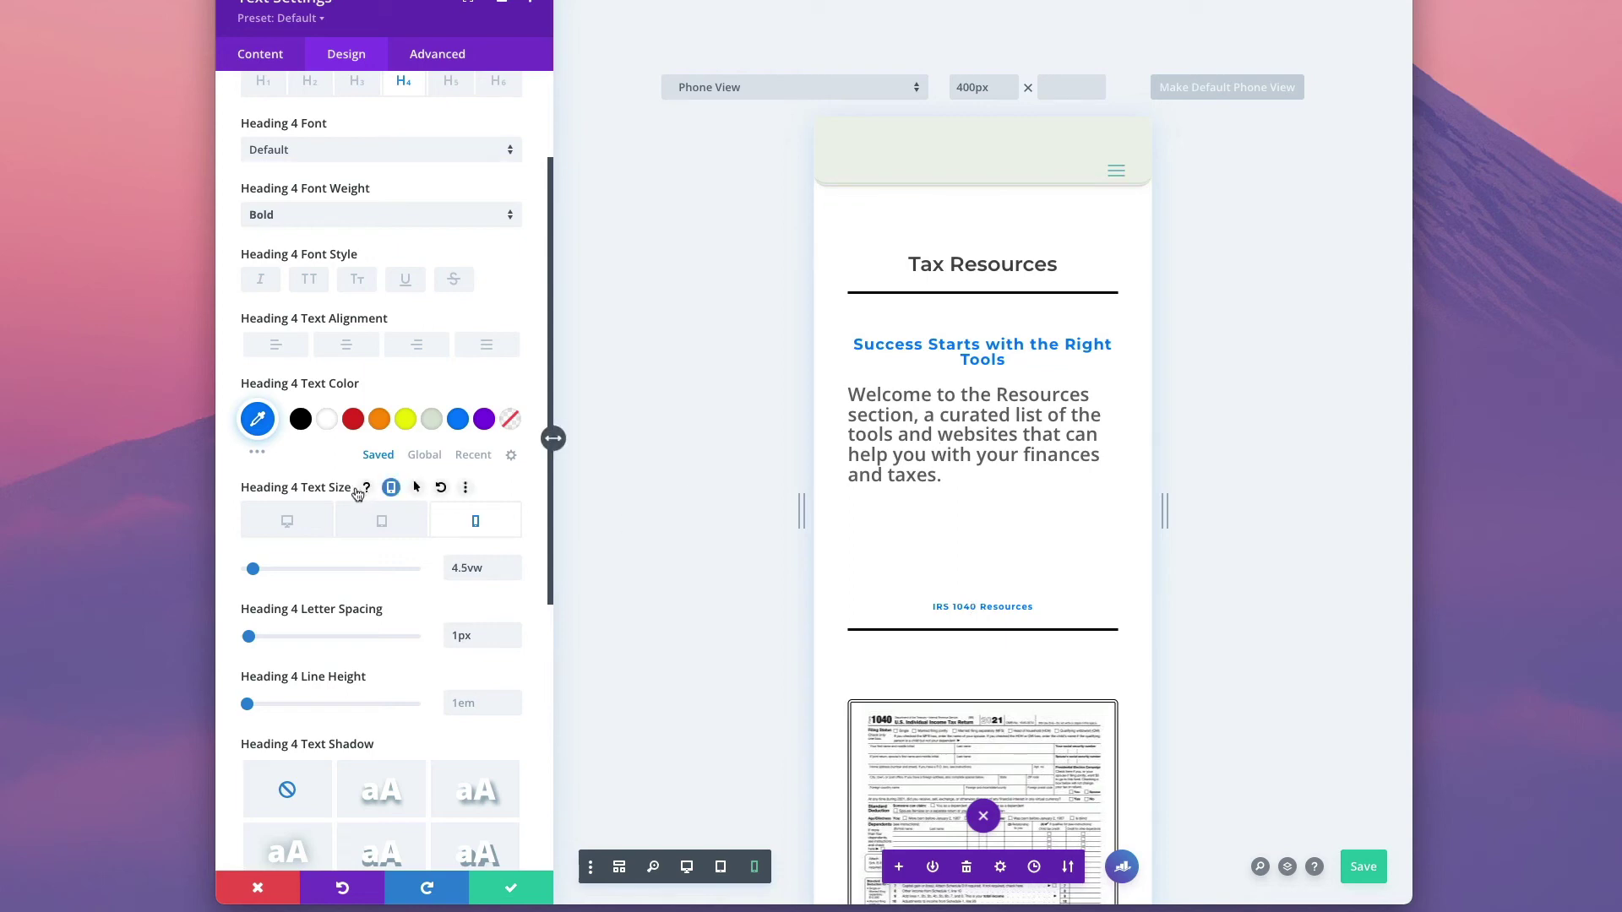
- Extend the 4.5vw Heading 4 text size to all texts throughout This Section
{"action": "left_click", "coordinate": [464, 490]}
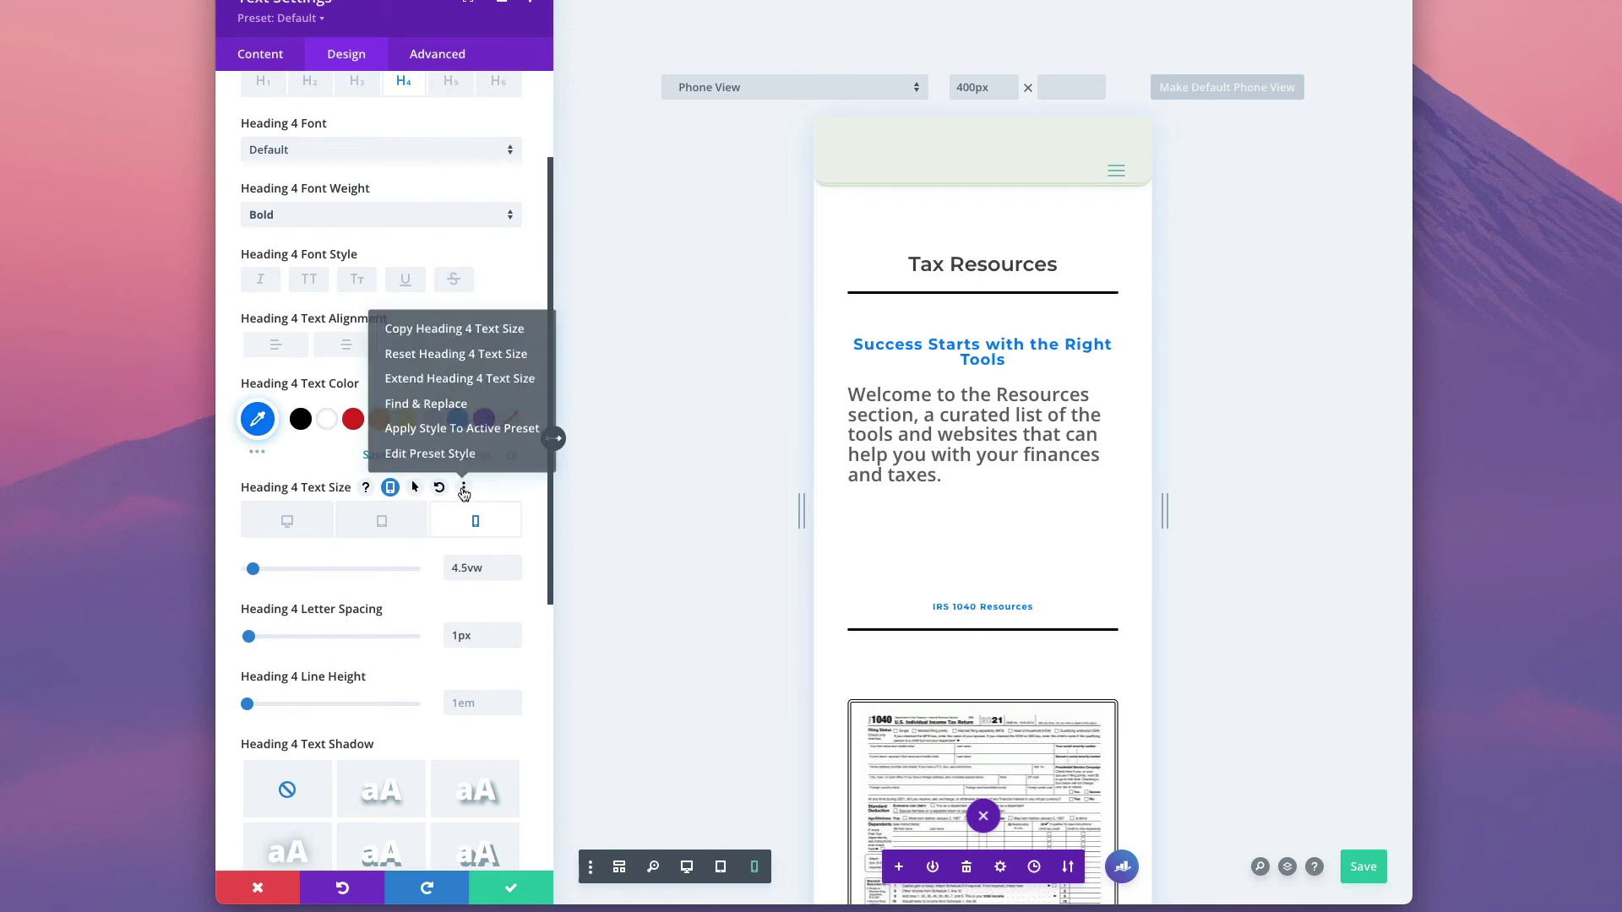
{"action": "left_click", "coordinate": [456, 380]}
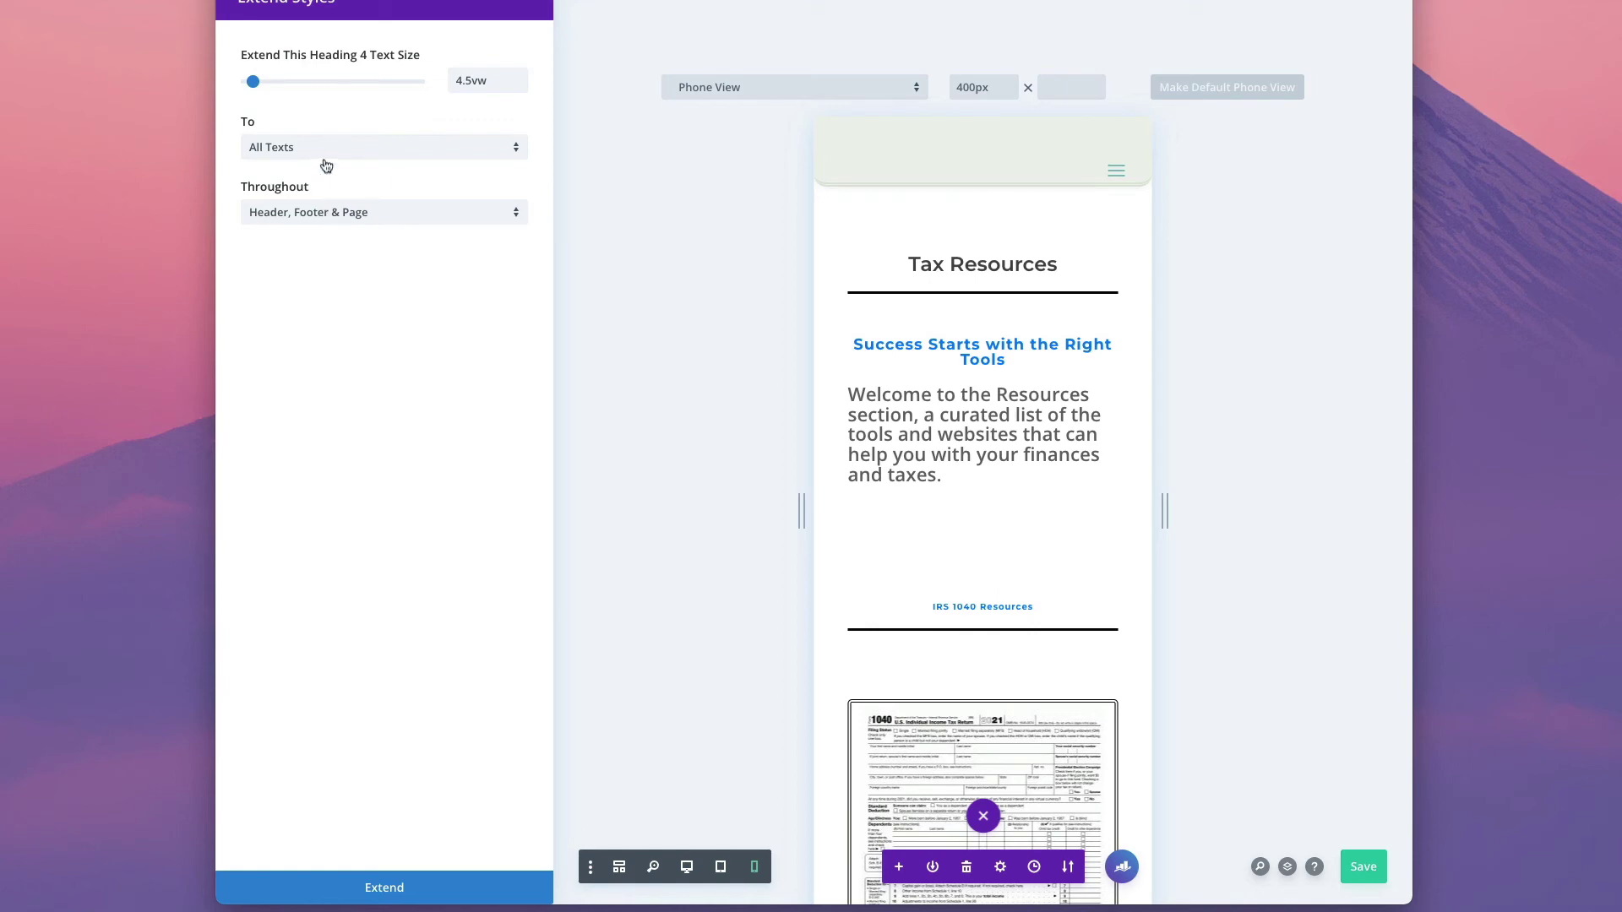
{"action": "left_click", "coordinate": [330, 218]}
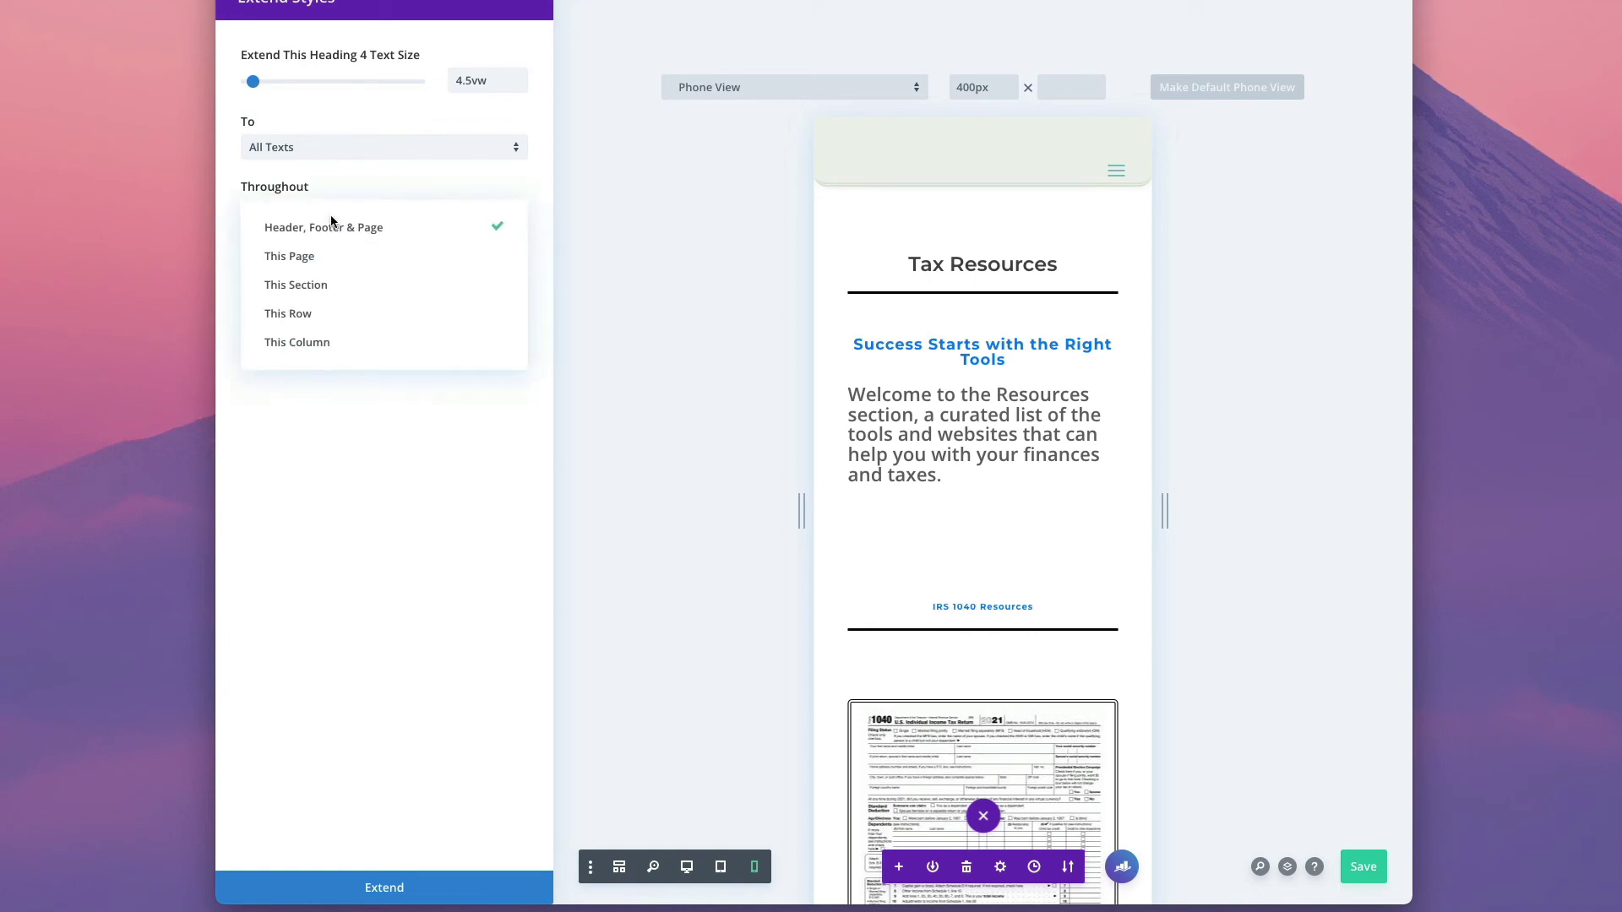
{"action": "left_click", "coordinate": [319, 289]}
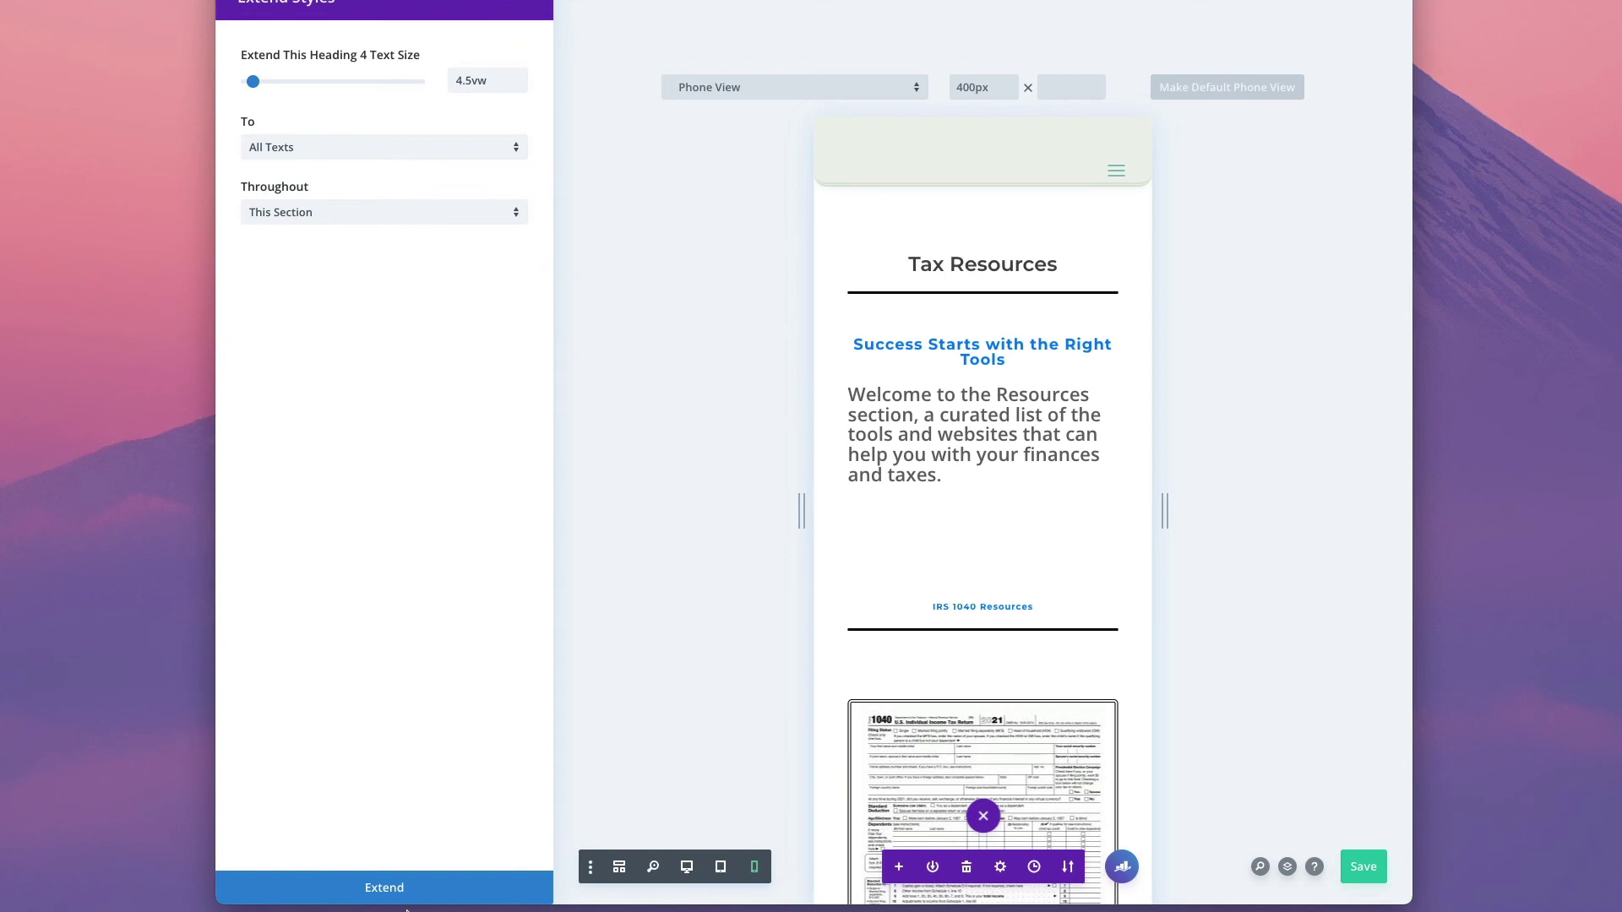
{"action": "left_click", "coordinate": [387, 888]}
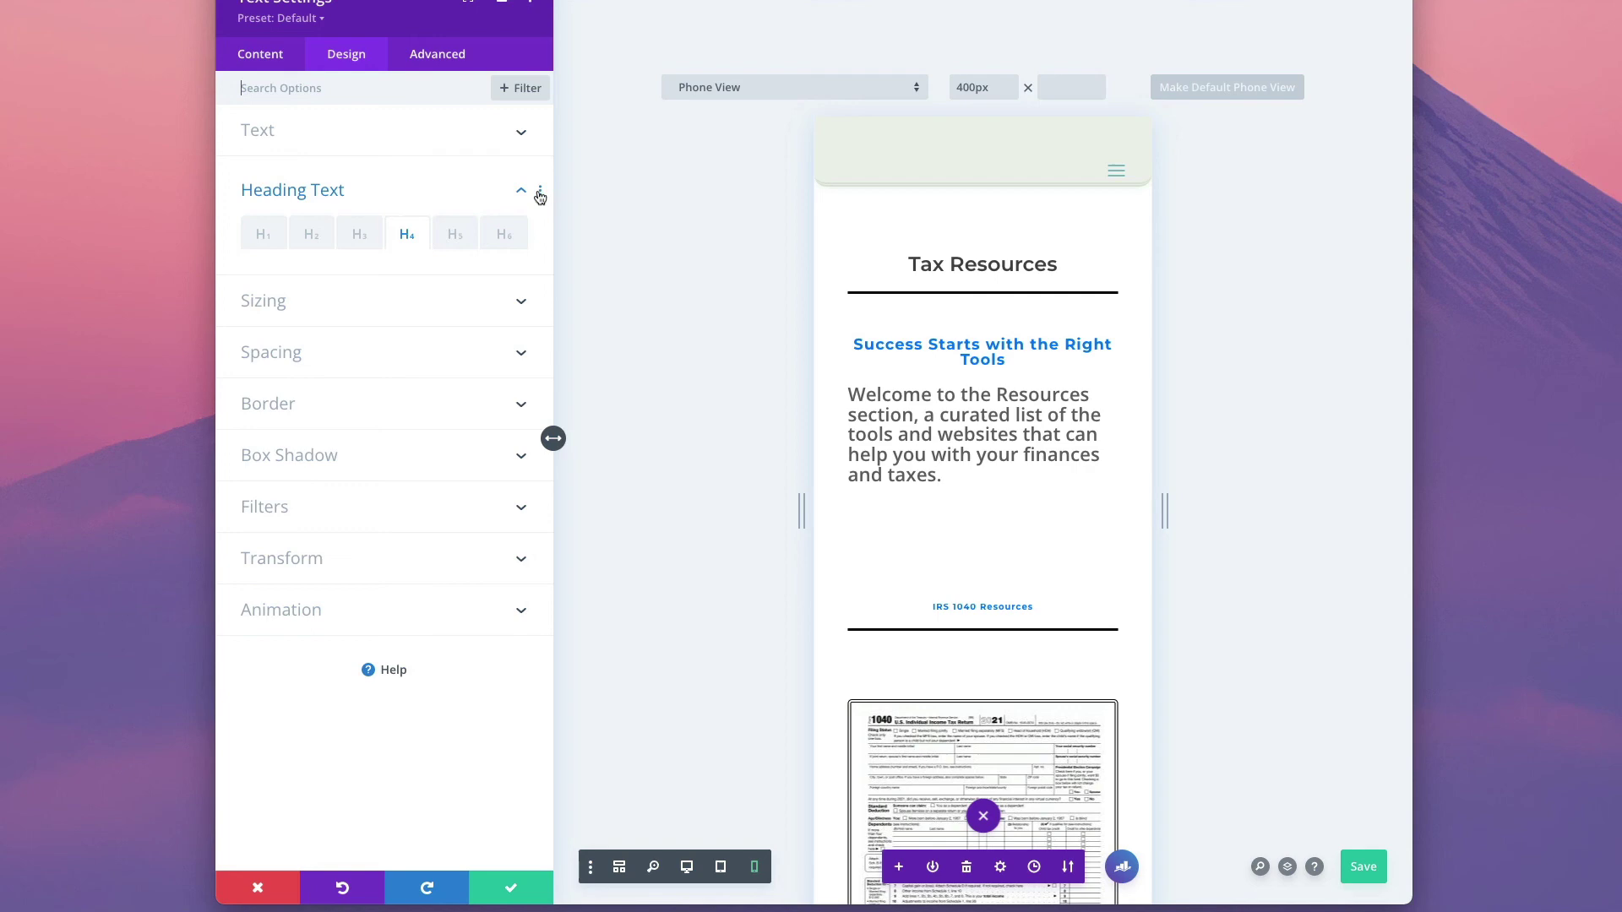
- Return the preview to desktop size, check the H4 heading settings, and save the module
{"action": "left_click", "coordinate": [687, 867]}
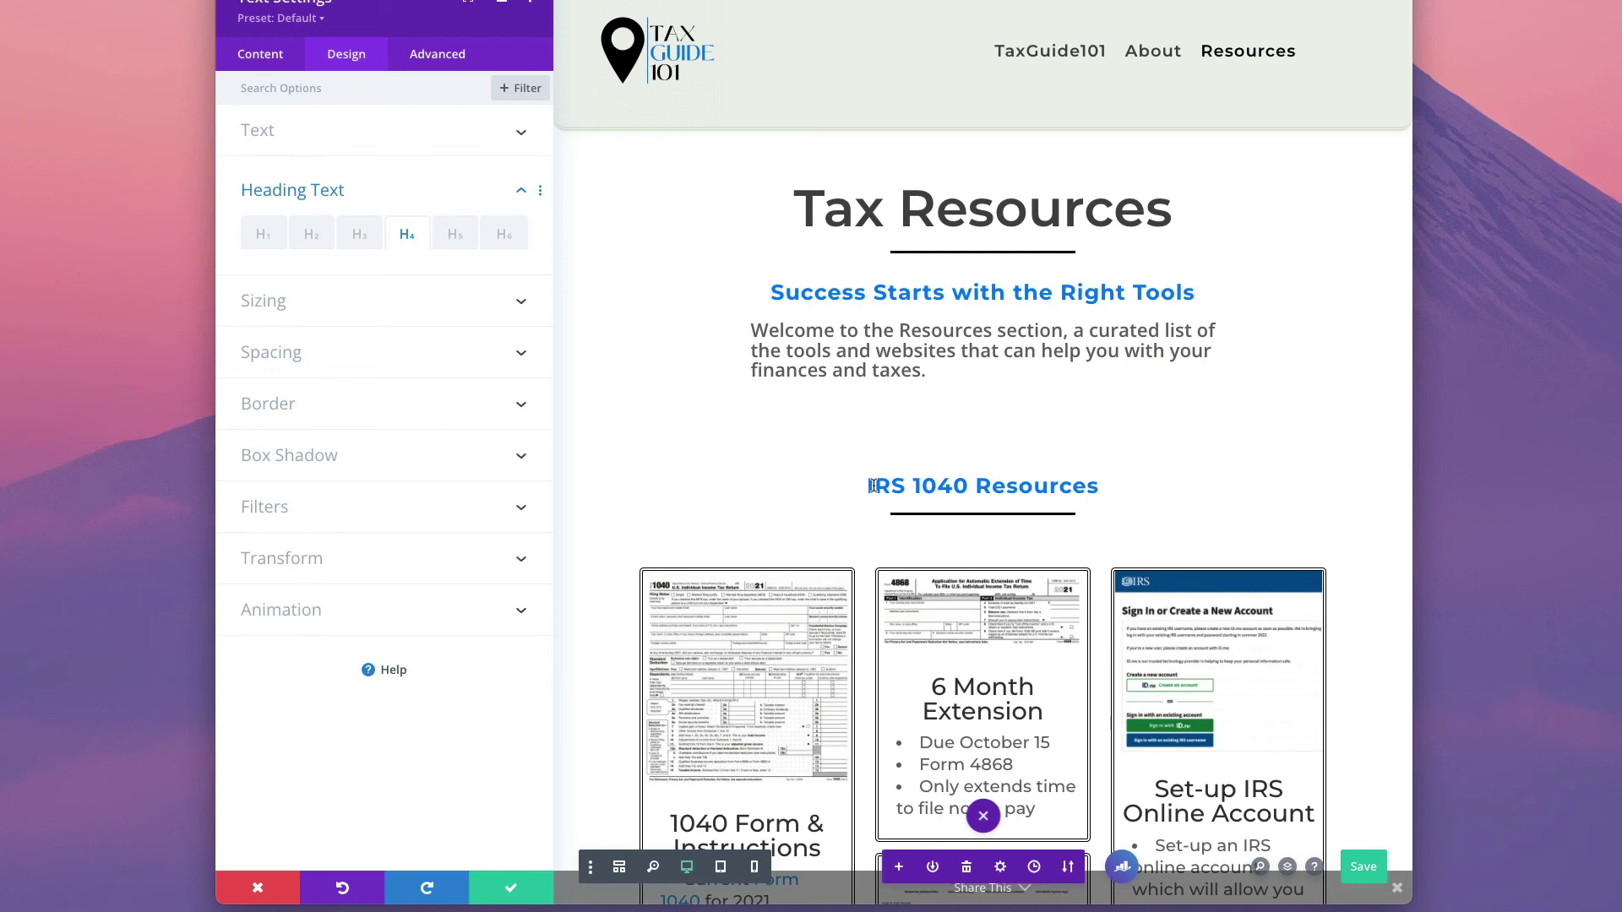
{"action": "left_click", "coordinate": [405, 244]}
{"action": "left_click", "coordinate": [506, 887]}
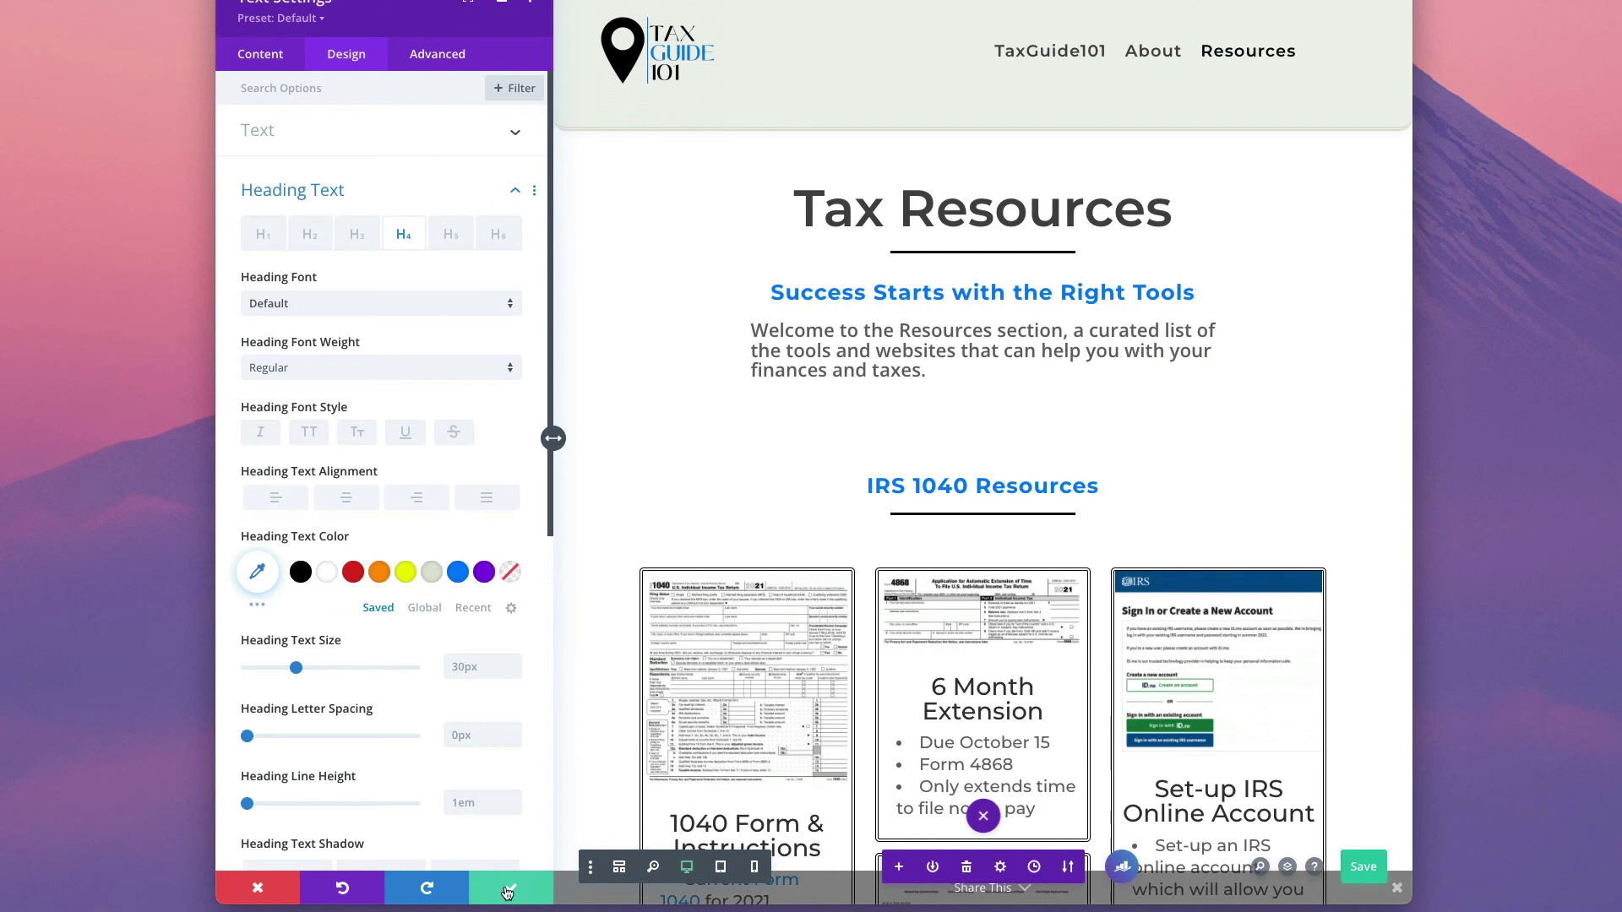
- Reopen the 'Success Starts with the Right Tools' subheading's Heading Text design settings, showing the 2.5vw H4 size
{"action": "mouse_move", "coordinate": [811, 372]}
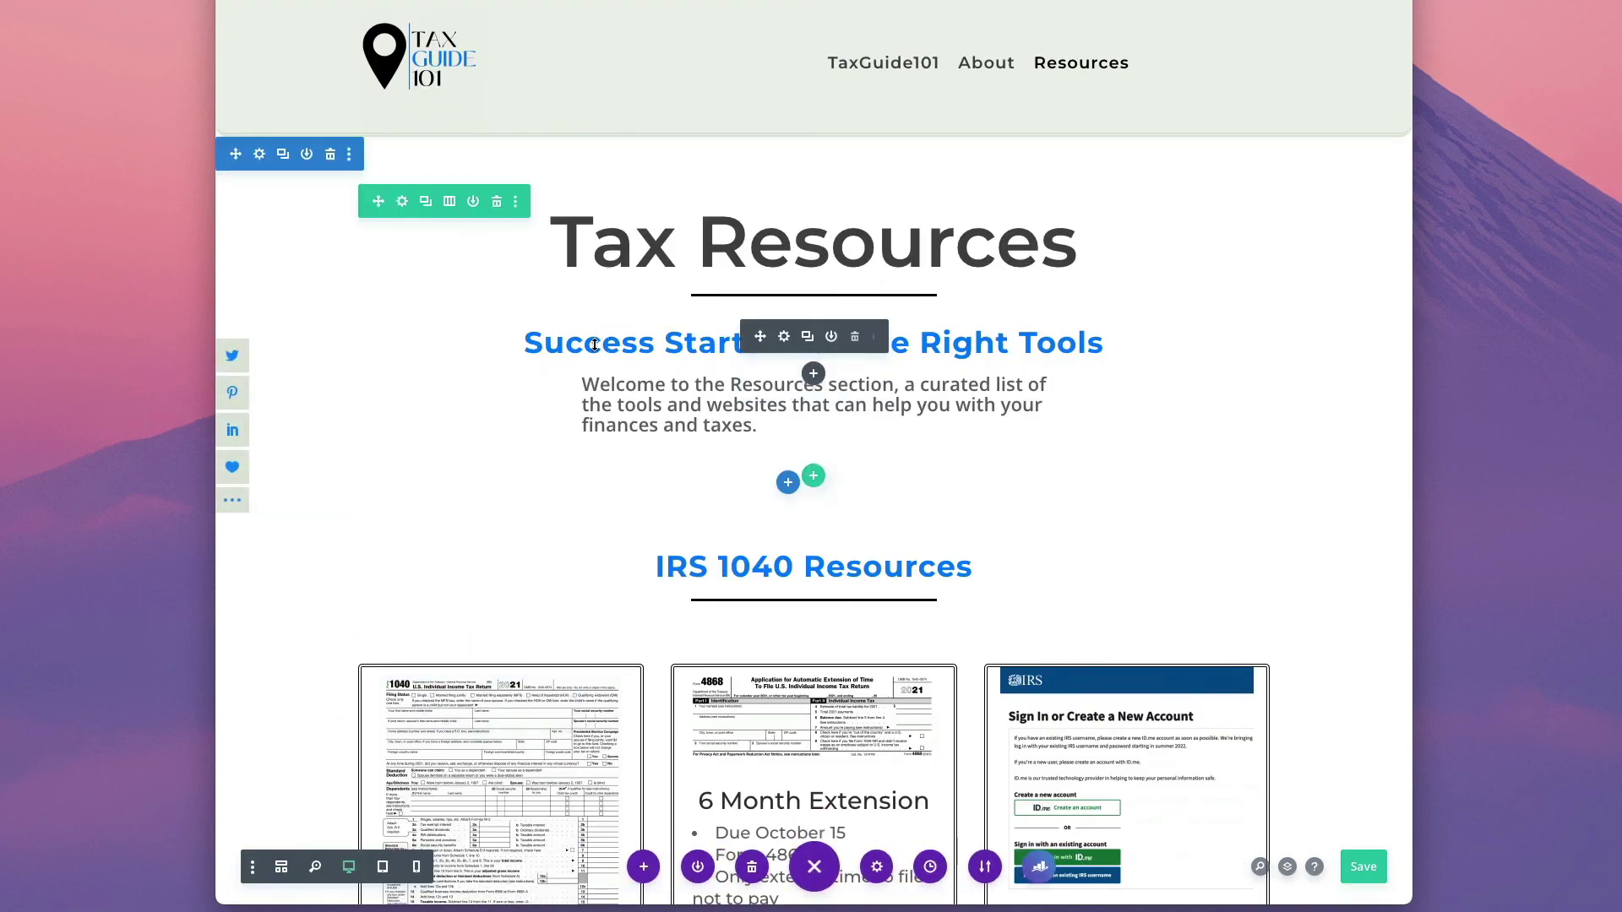
{"action": "left_click", "coordinate": [784, 337]}
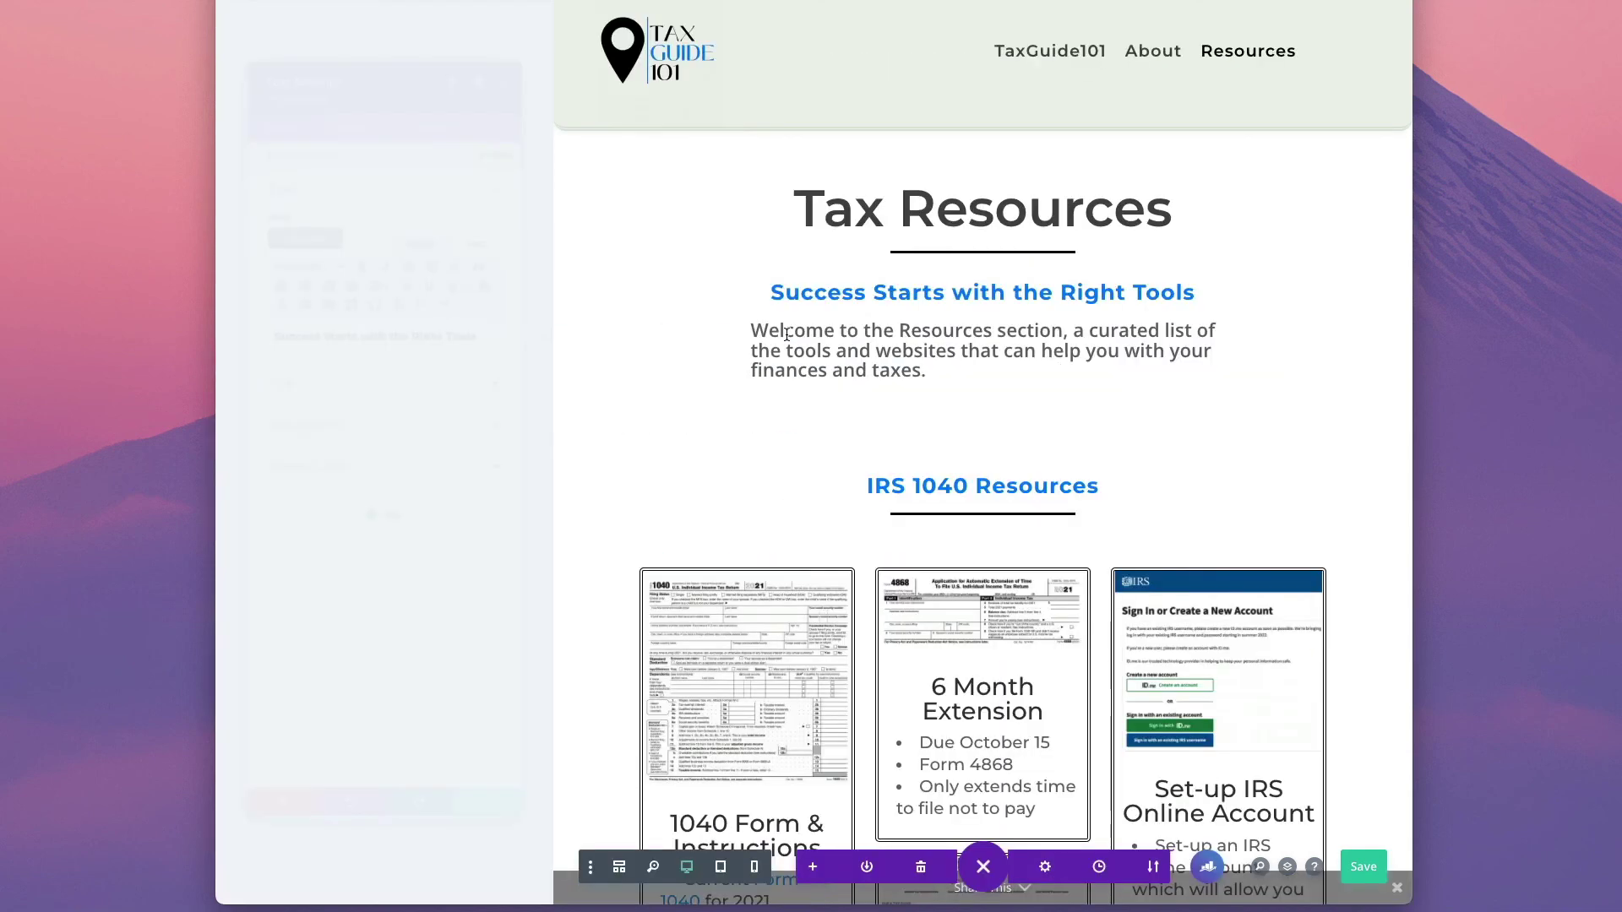
{"action": "left_click", "coordinate": [339, 62]}
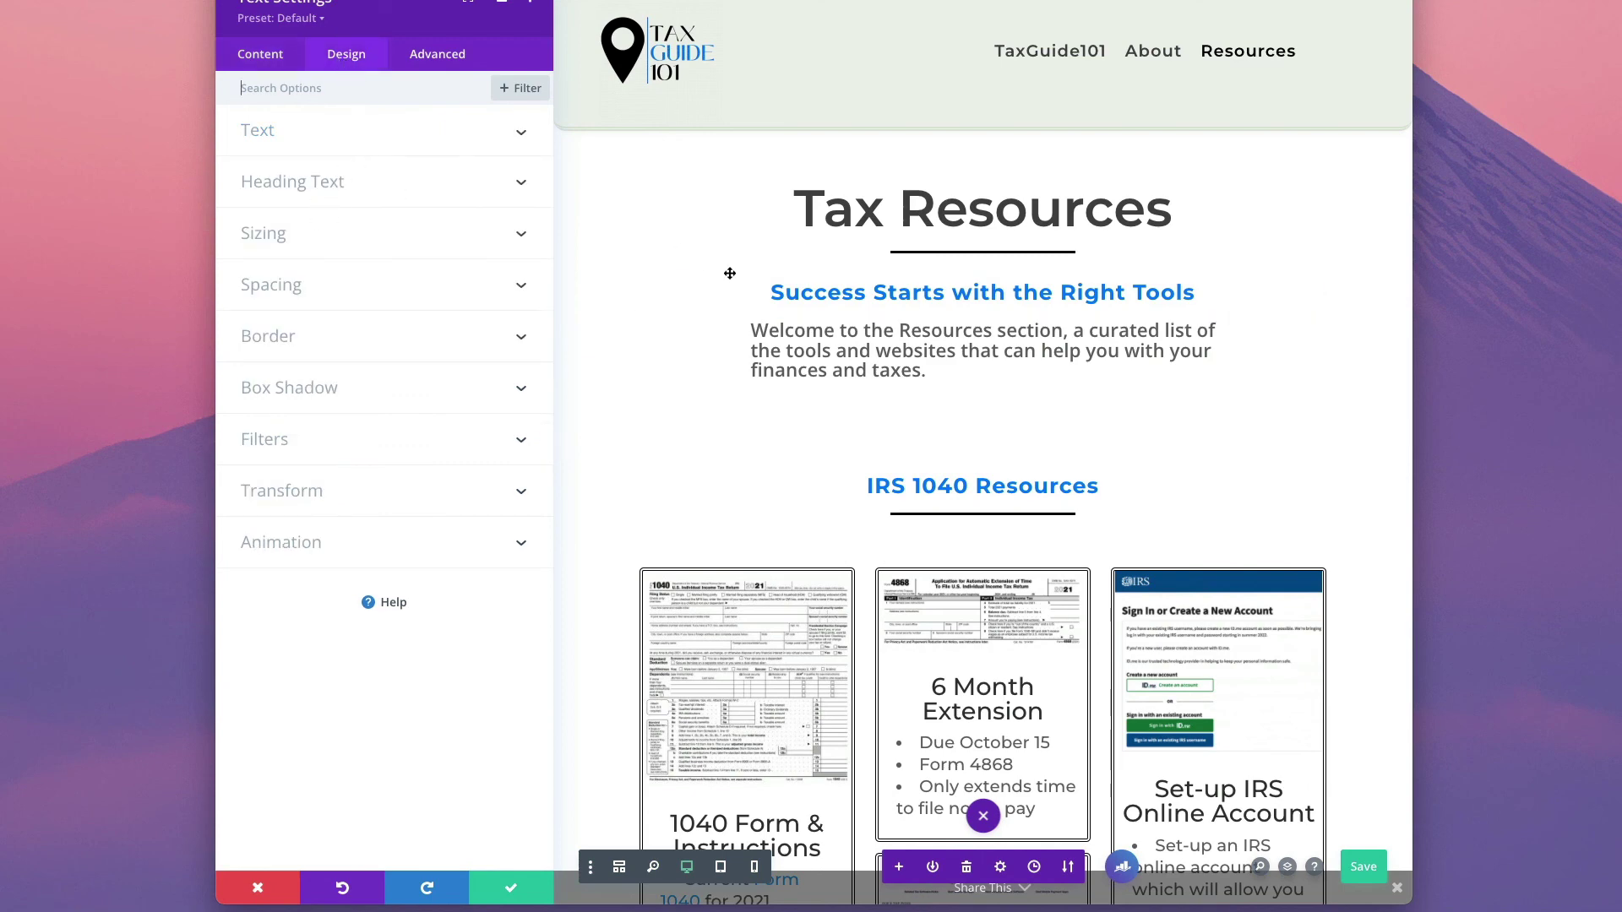
{"action": "left_click", "coordinate": [640, 284]}
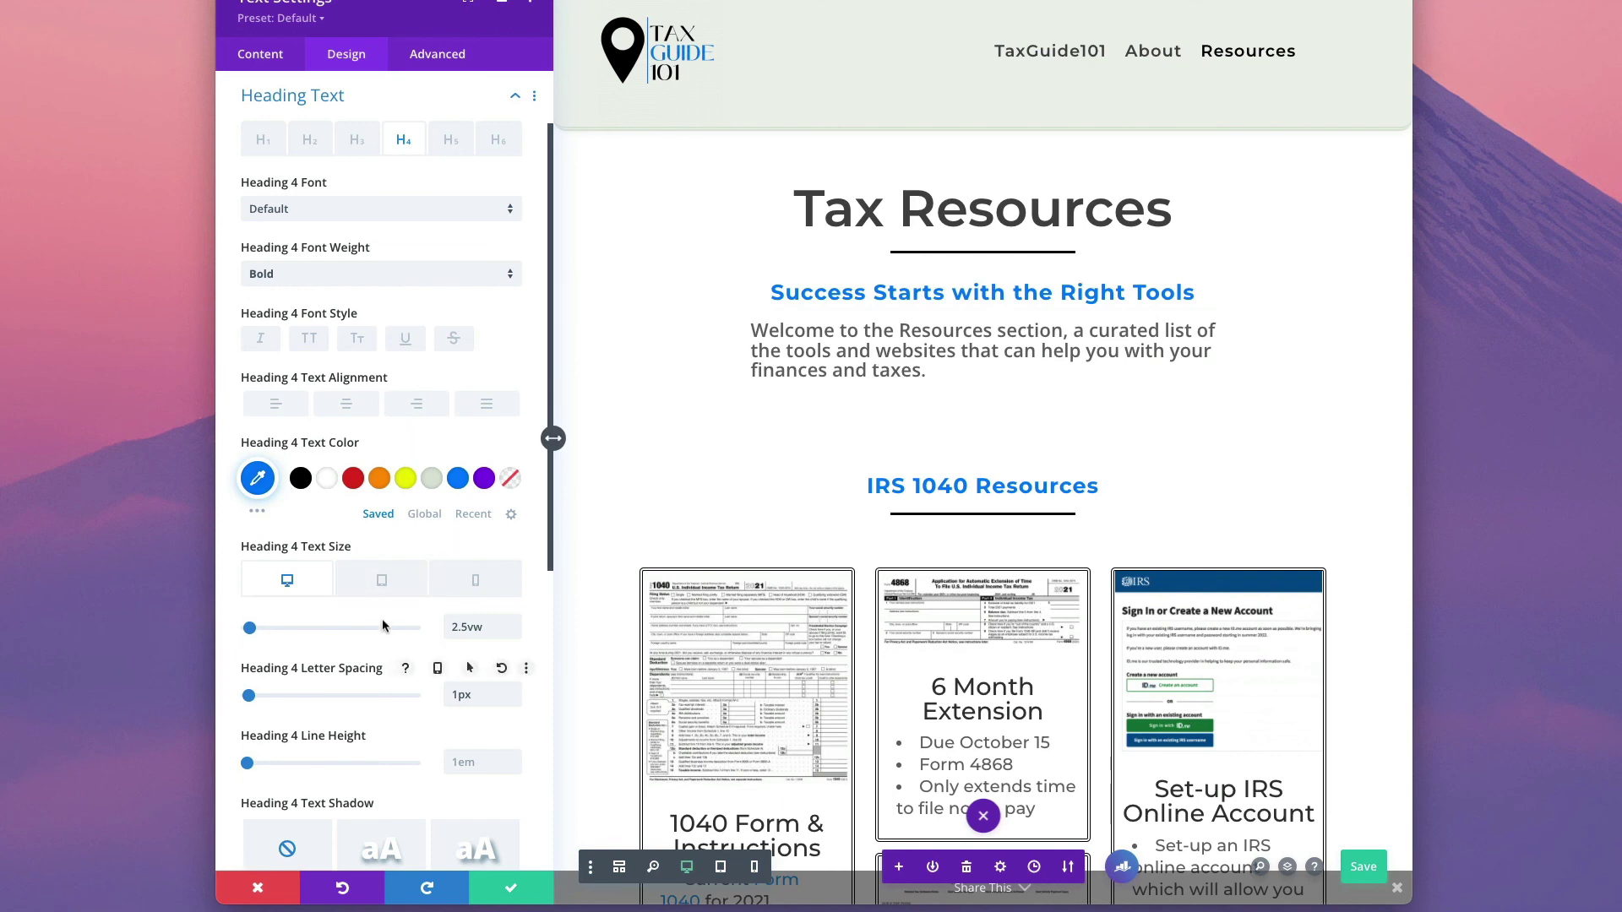
- Extend the 4.5vw phone Heading 4 text size to all texts on this page, then save the settings
{"action": "left_click", "coordinate": [457, 582]}
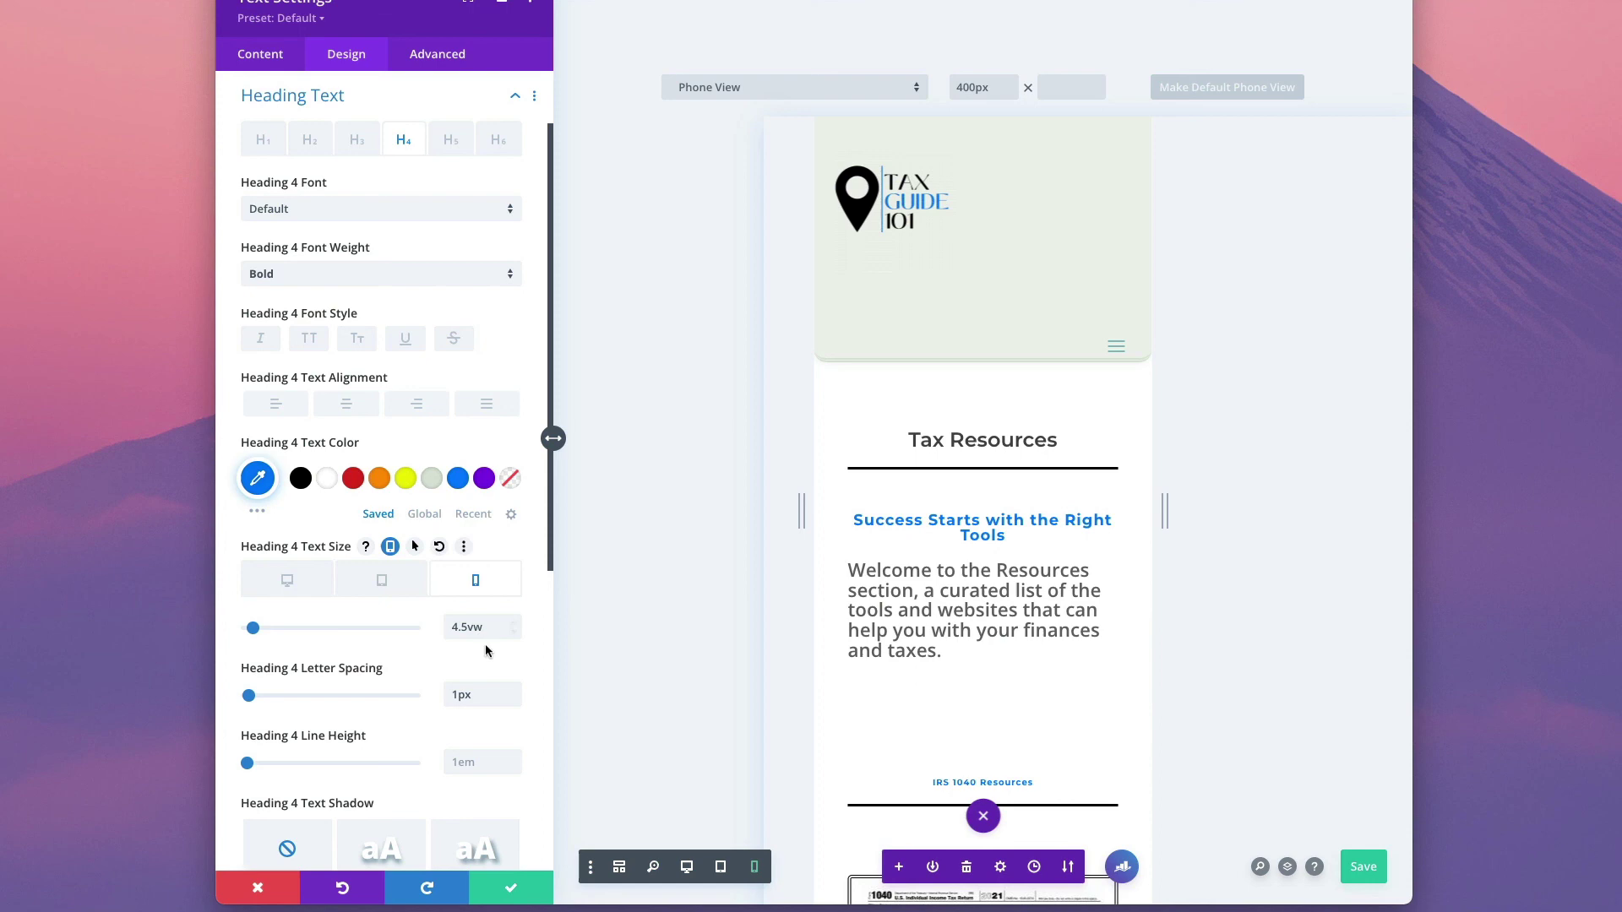
{"action": "right_click", "coordinate": [464, 540]}
{"action": "left_click", "coordinate": [459, 435]}
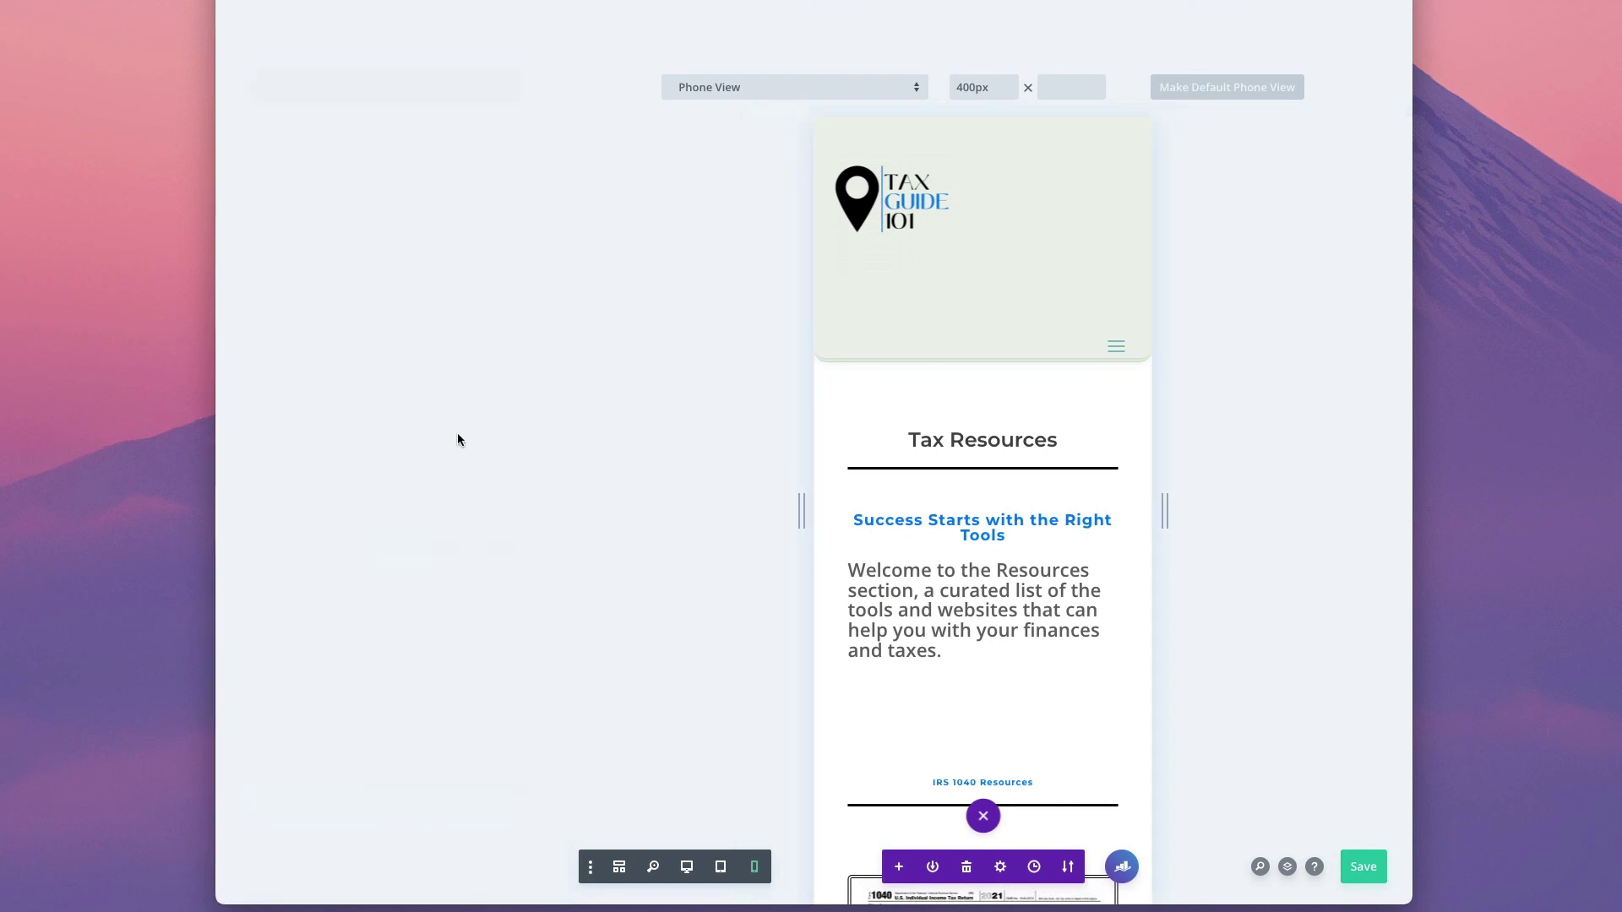
{"action": "left_click", "coordinate": [365, 213]}
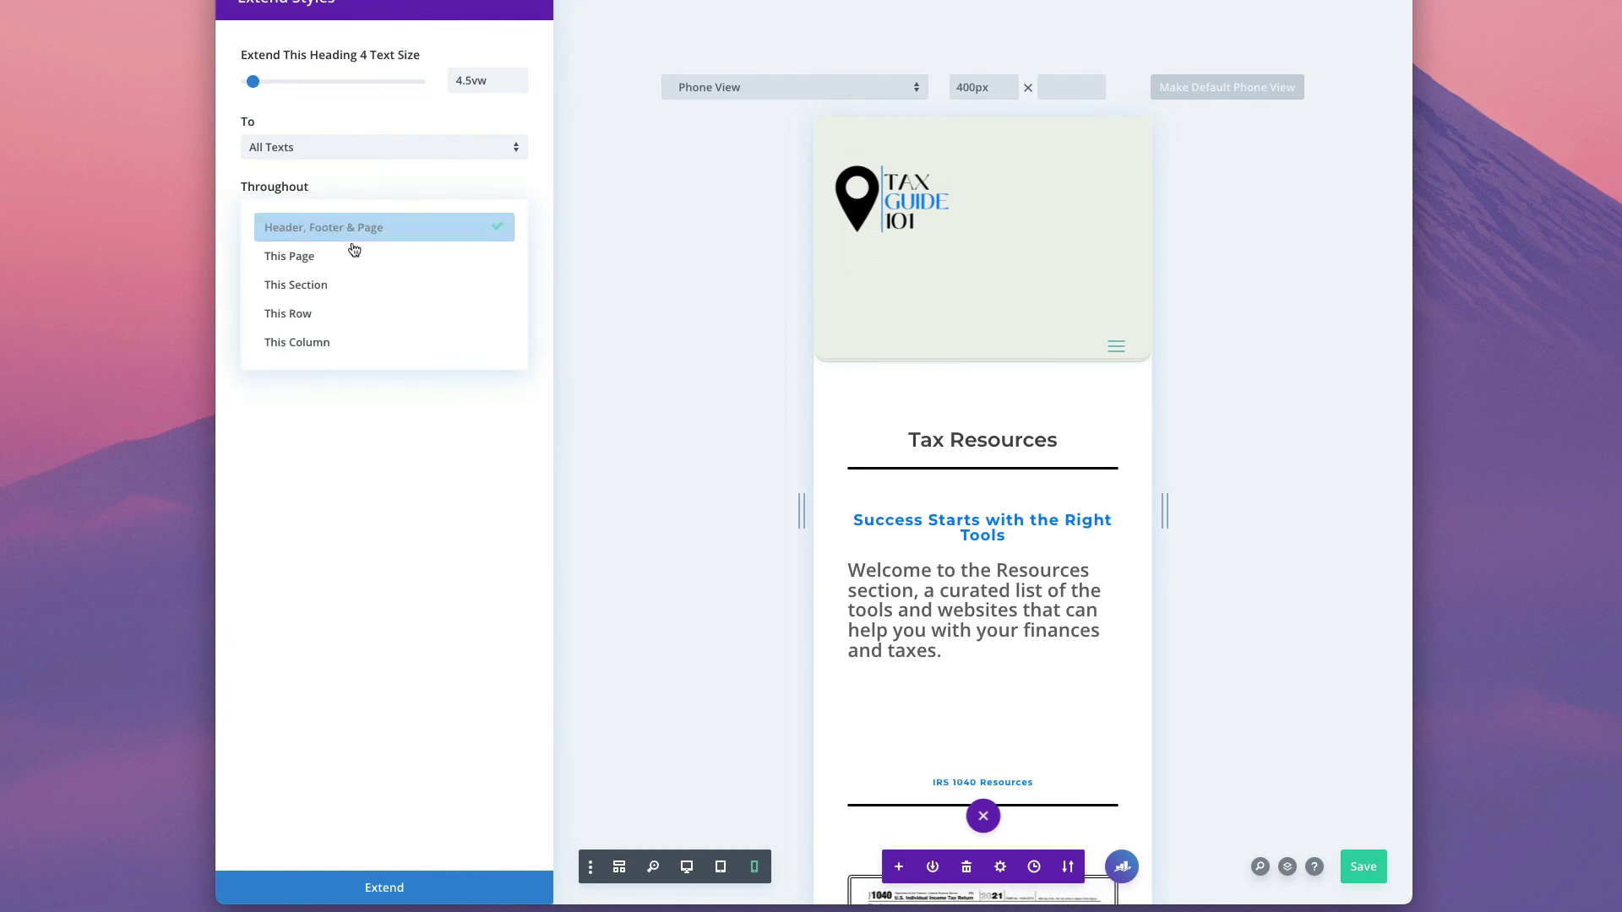
{"action": "left_click", "coordinate": [351, 255]}
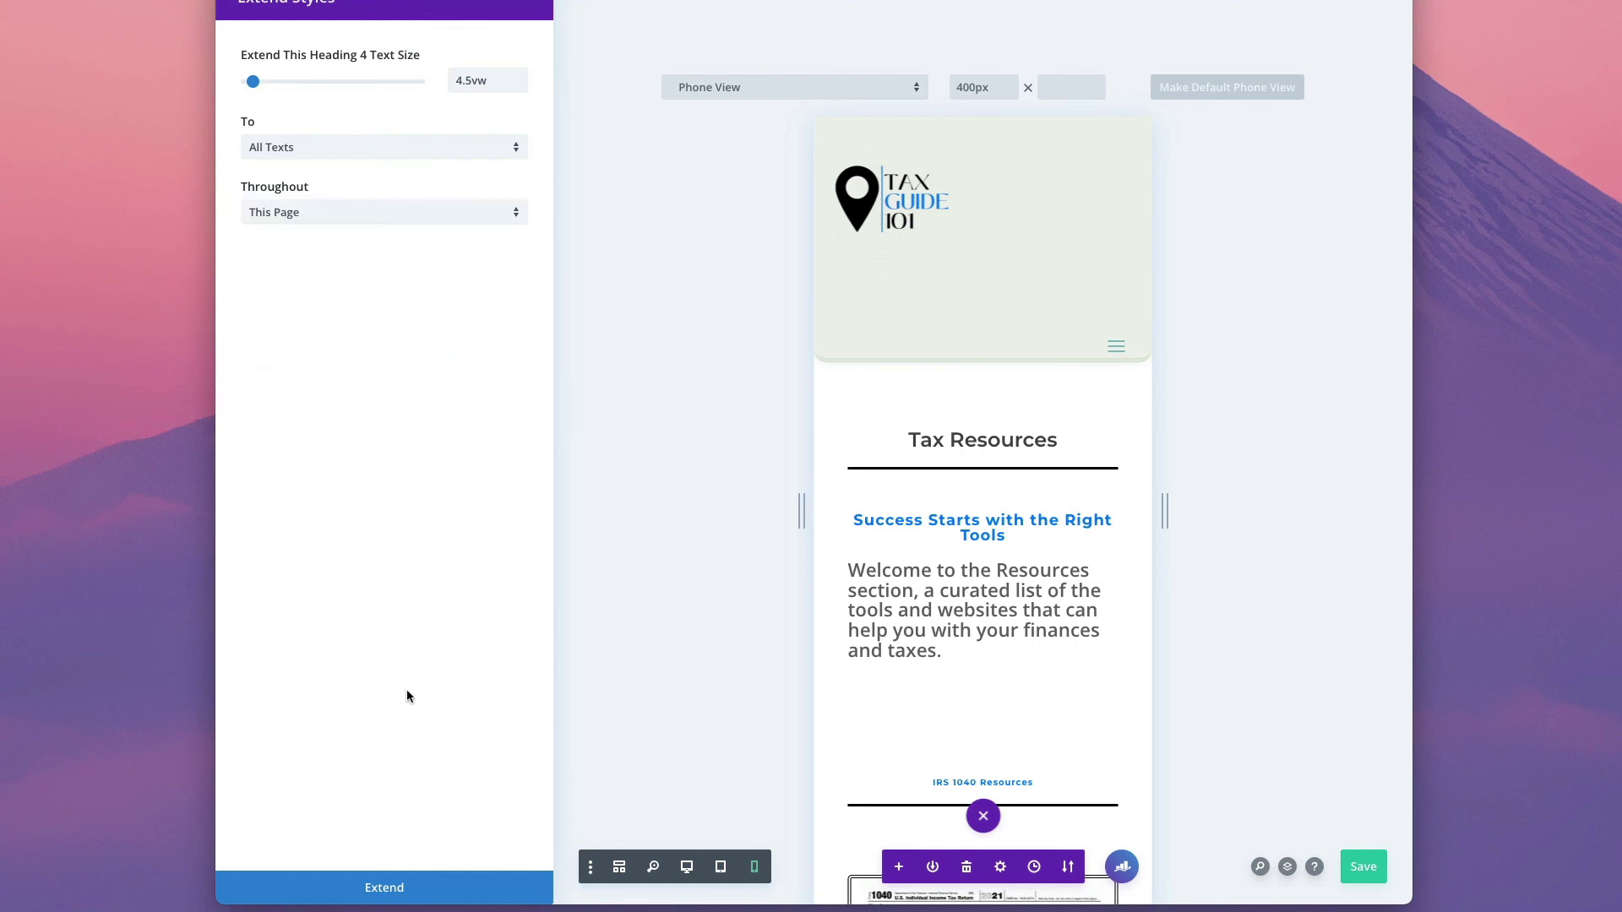
{"action": "left_click", "coordinate": [392, 887]}
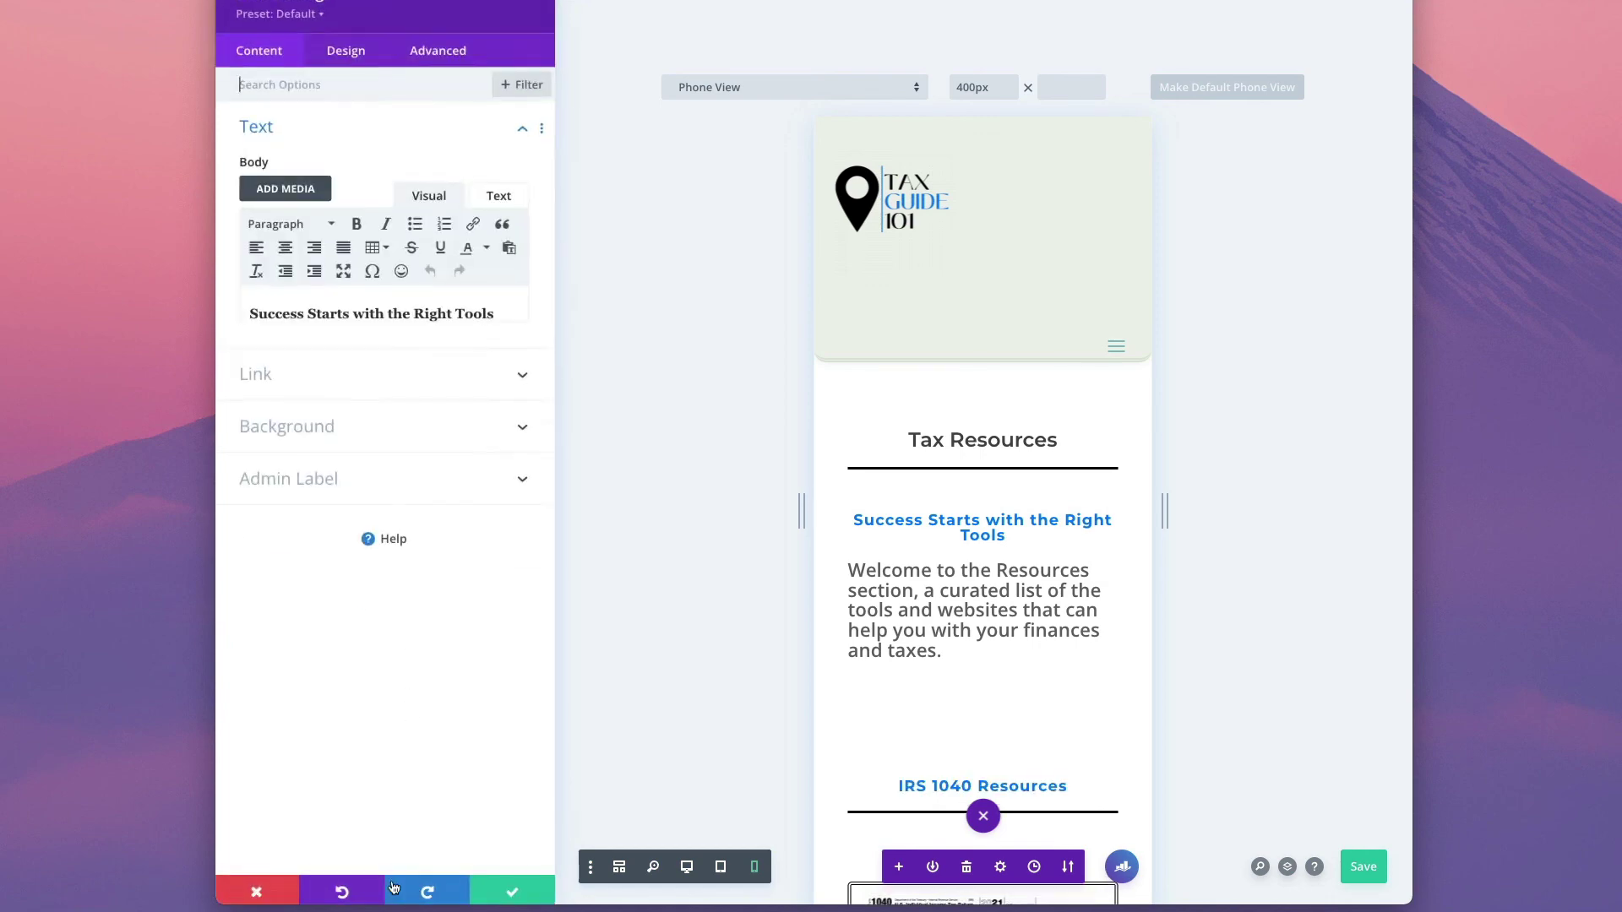
{"action": "left_click", "coordinate": [521, 885]}
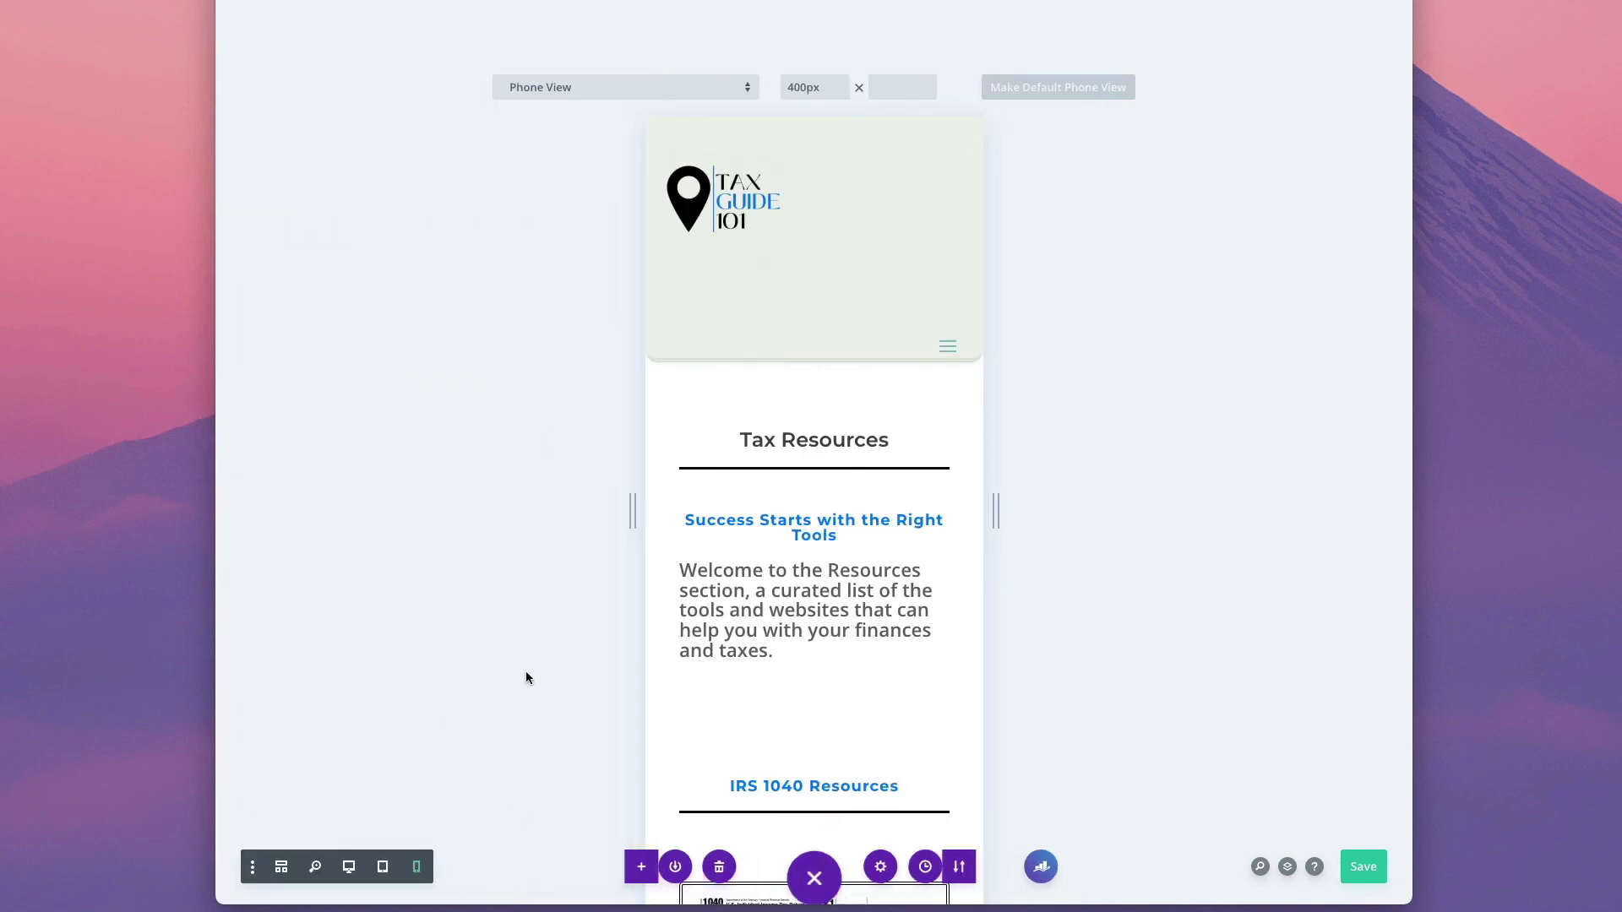